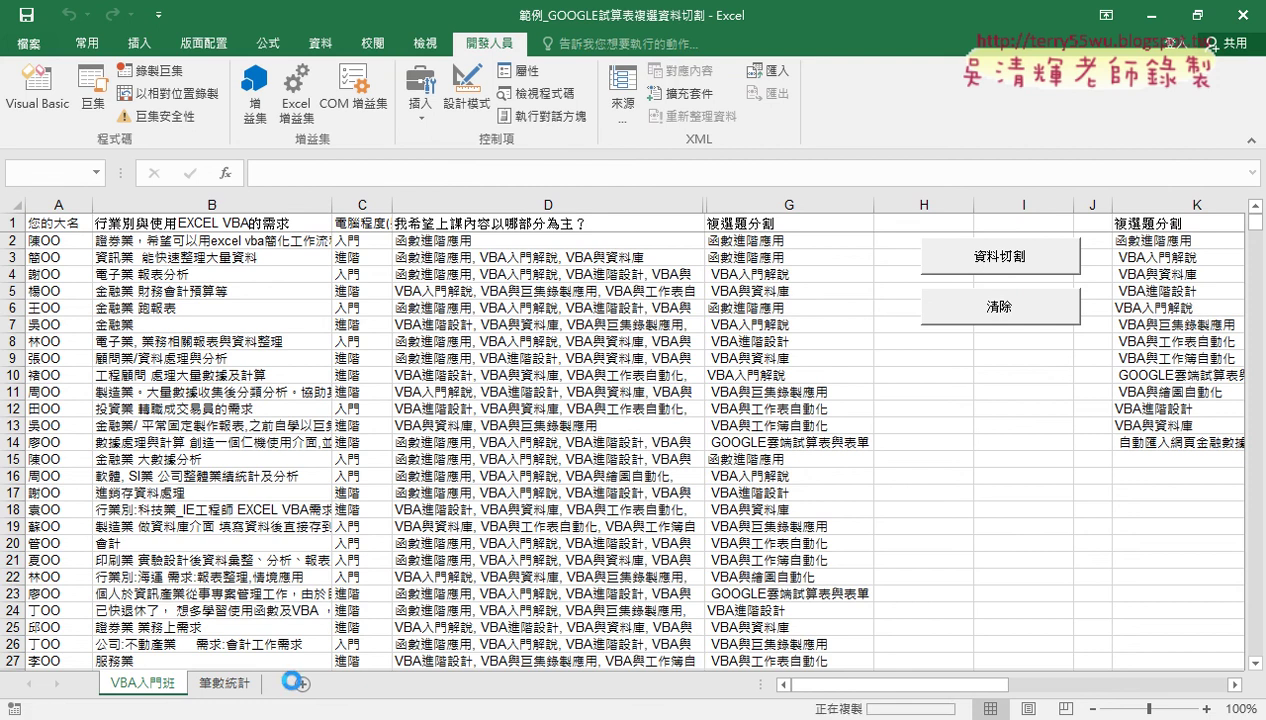
Ctrl-drag the VBA入門班 sheet tab to create the copy VBA入門班 (2).
{"action": "left_click_drag", "start_coordinate": [295, 685], "coordinate": [302, 683], "text": "ctrl"}
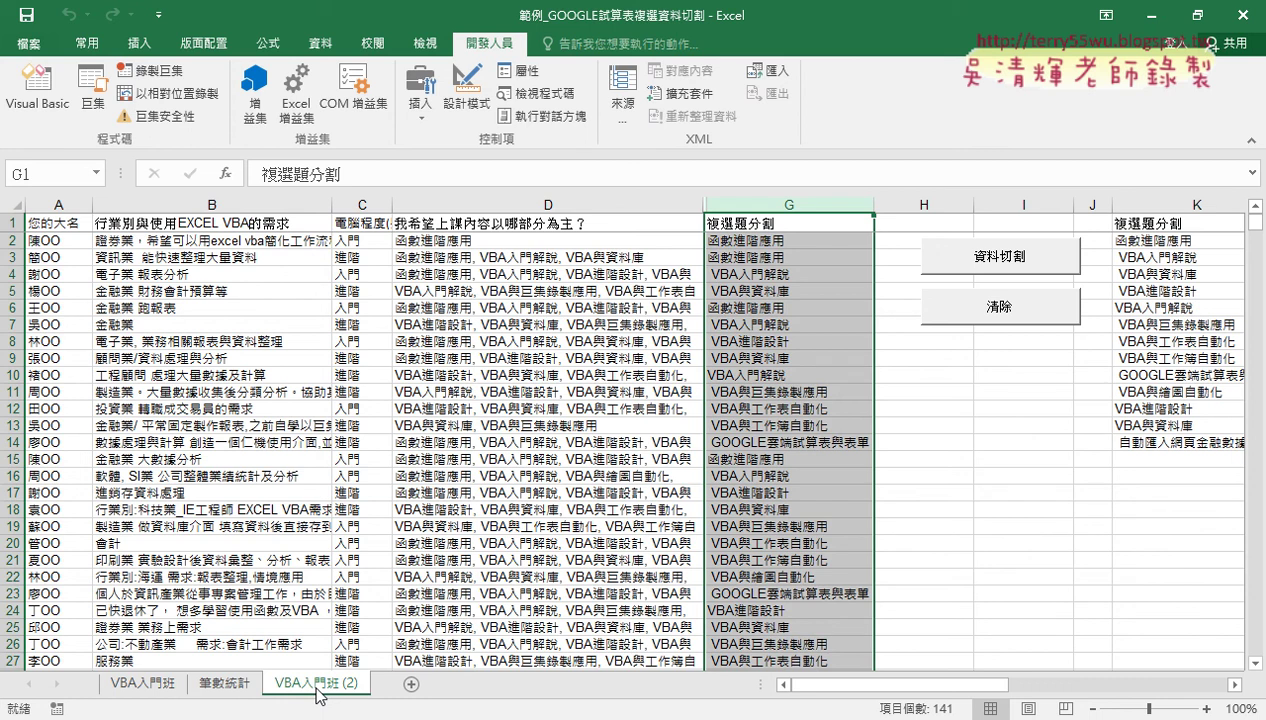
Delete every data row below row 3 on the copied sheet.
{"action": "left_click", "coordinate": [220, 360]}
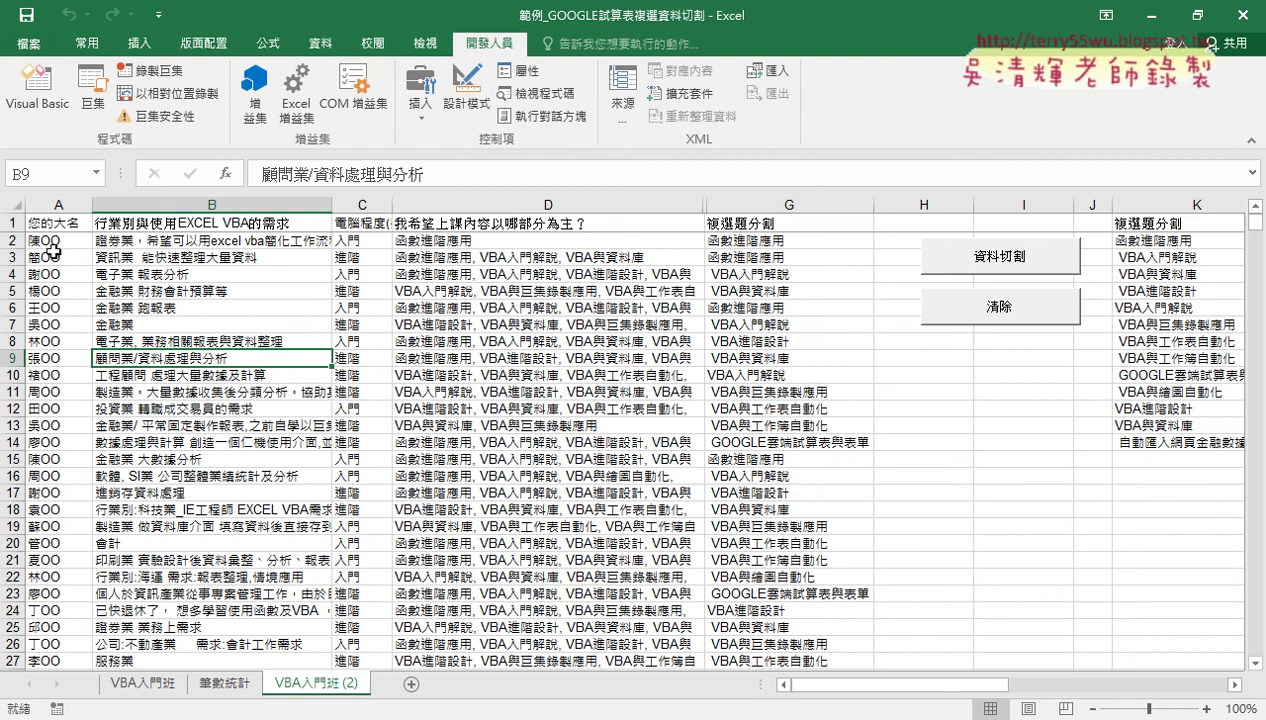
{"action": "left_click", "coordinate": [14, 257]}
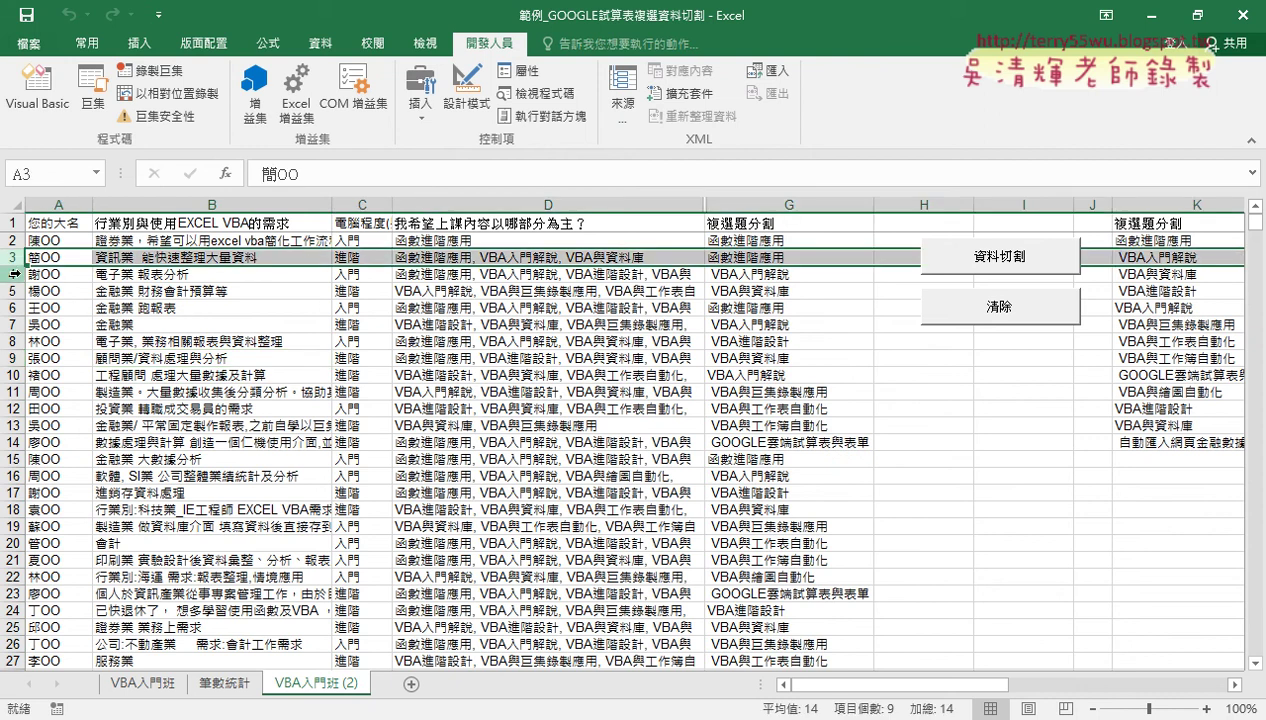
{"action": "left_click", "coordinate": [14, 274]}
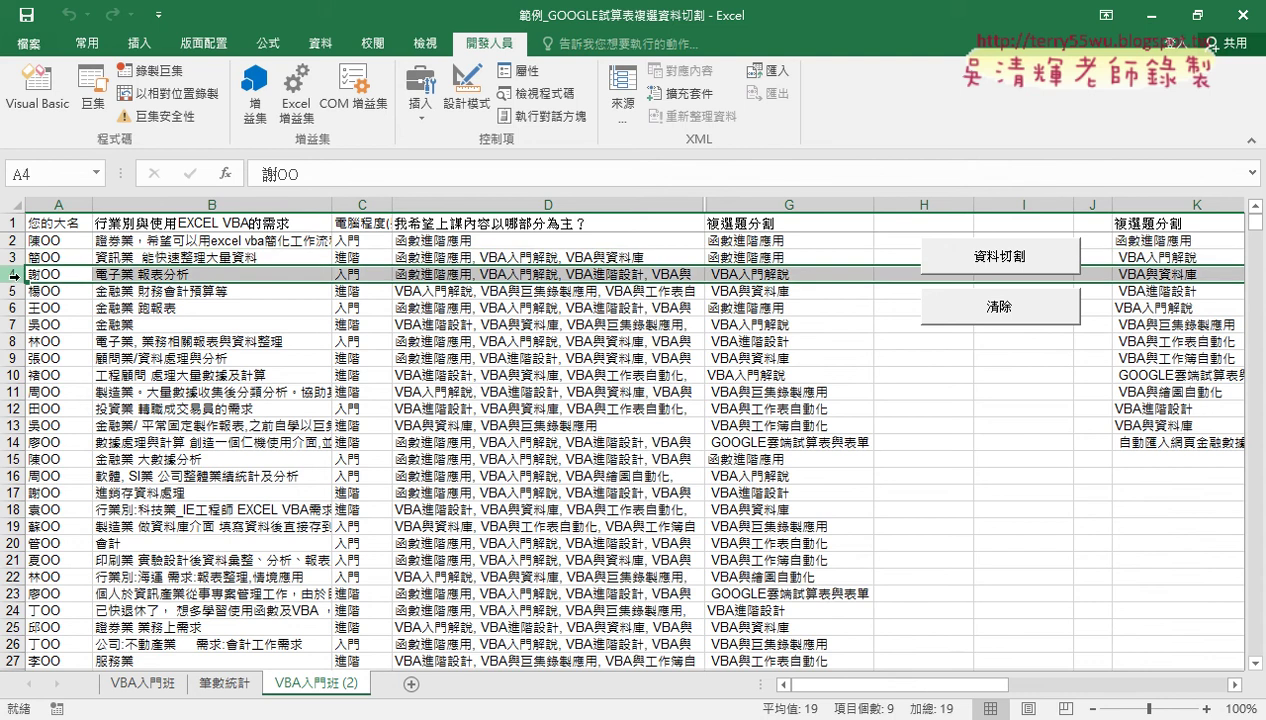
{"action": "key", "text": "ctrl+shift+Down"}
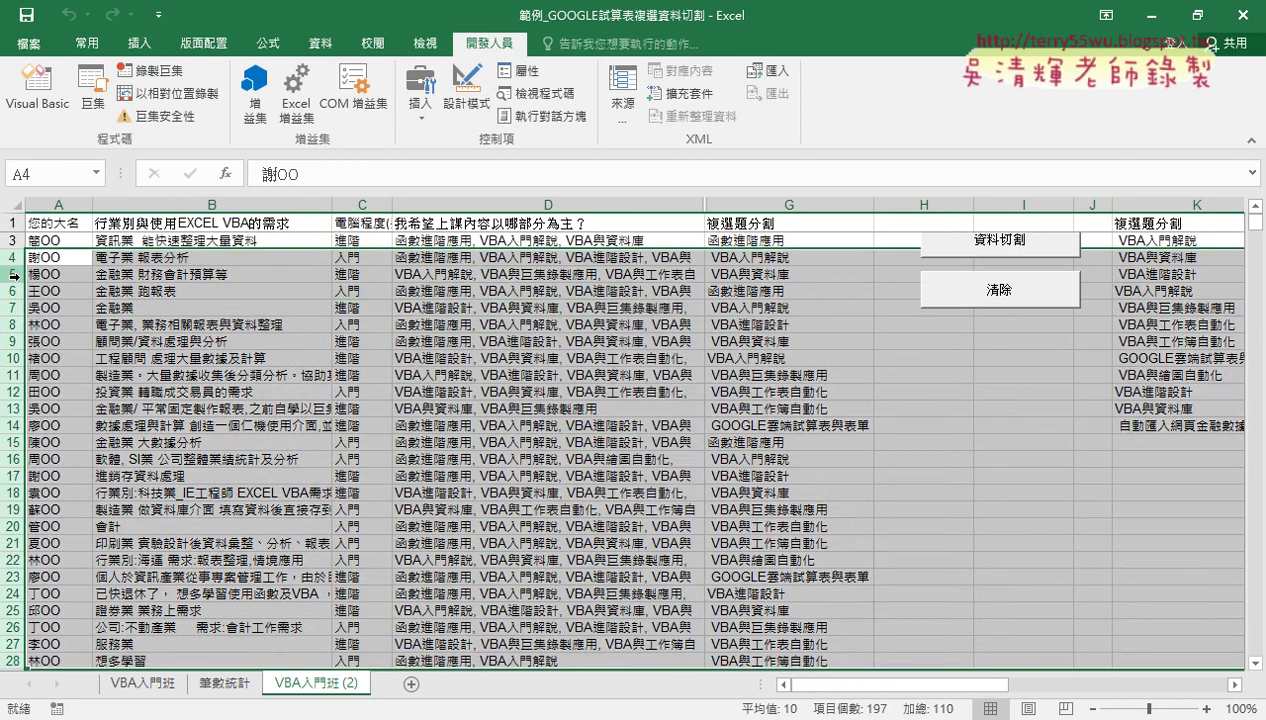
{"action": "key", "text": "Delete"}
Clear the split answers in G2:G3 under 複選題分割.
{"action": "scroll", "coordinate": [38, 278], "scroll_direction": "up", "scroll_amount": 1}
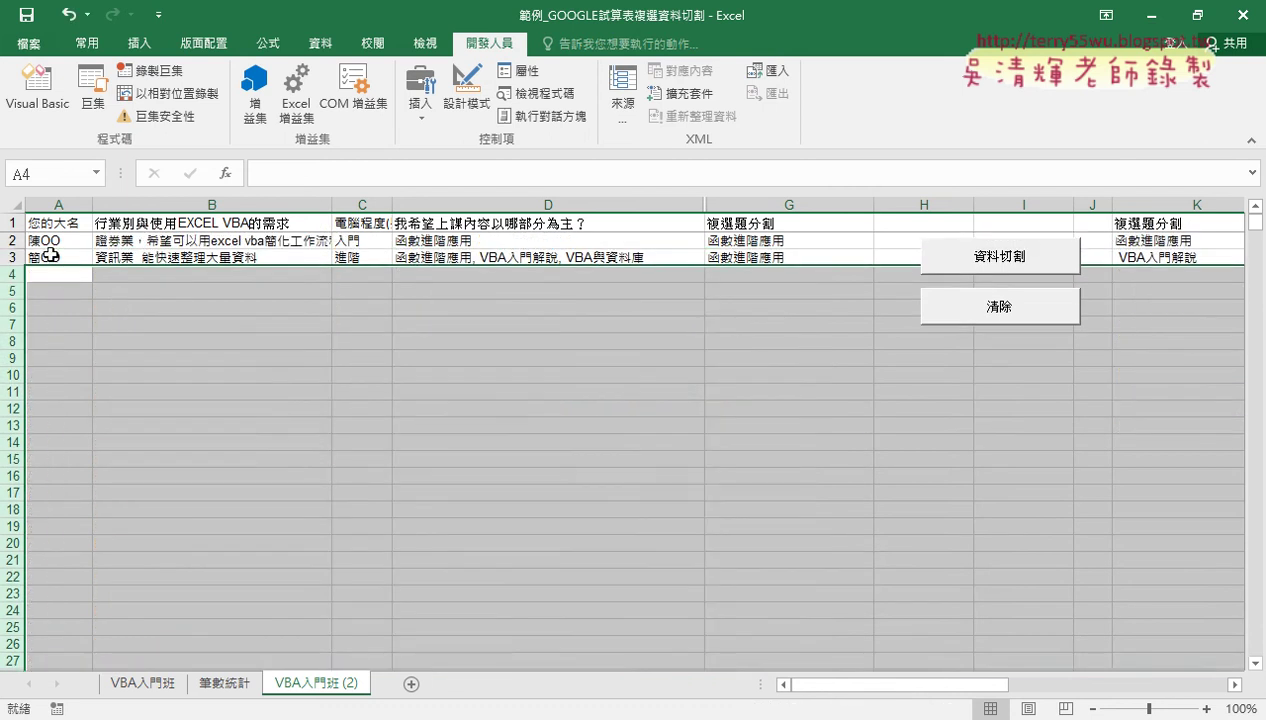
{"action": "left_click_drag", "start_coordinate": [50, 257], "coordinate": [575, 262]}
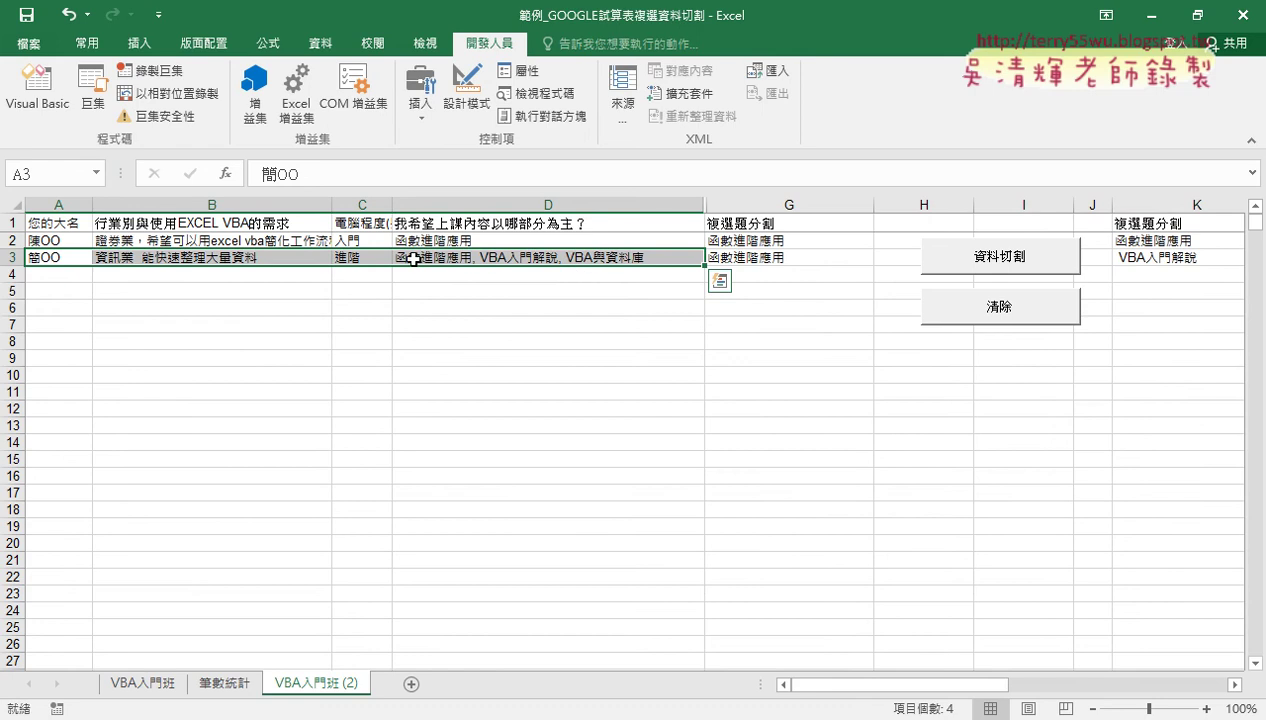
{"action": "left_click_drag", "start_coordinate": [745, 243], "coordinate": [754, 260]}
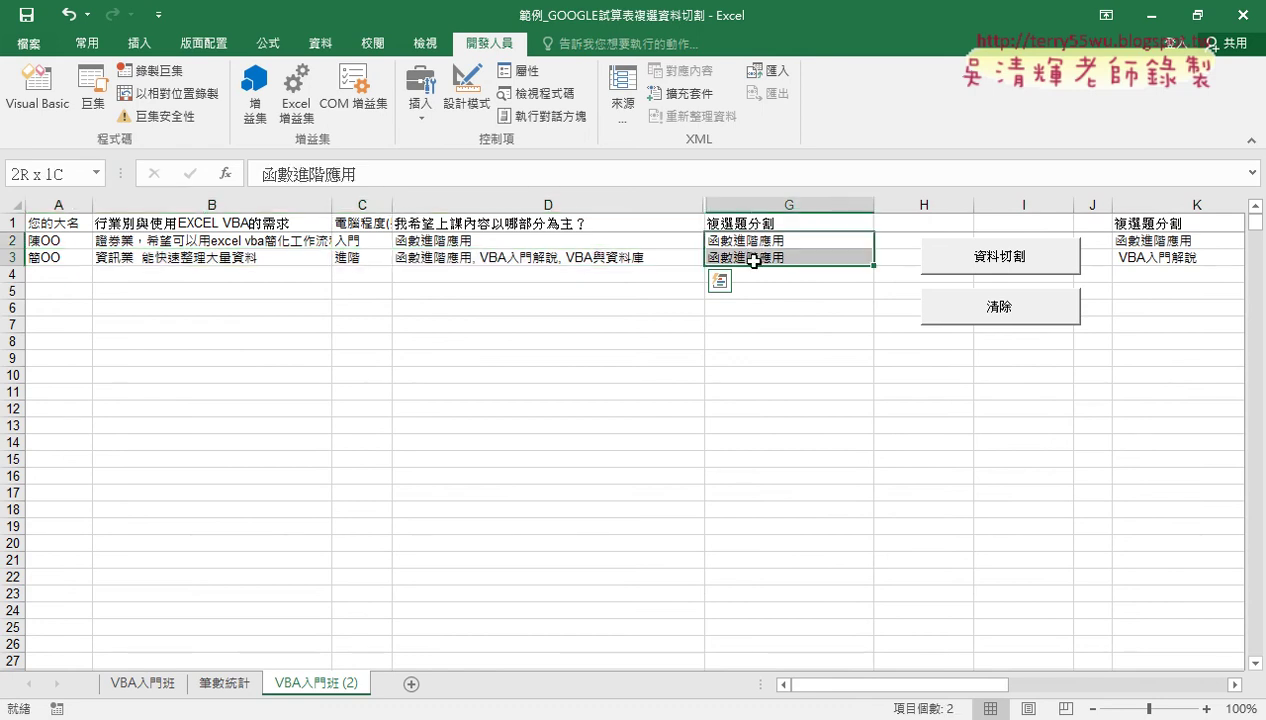
{"action": "key", "text": "Delete"}
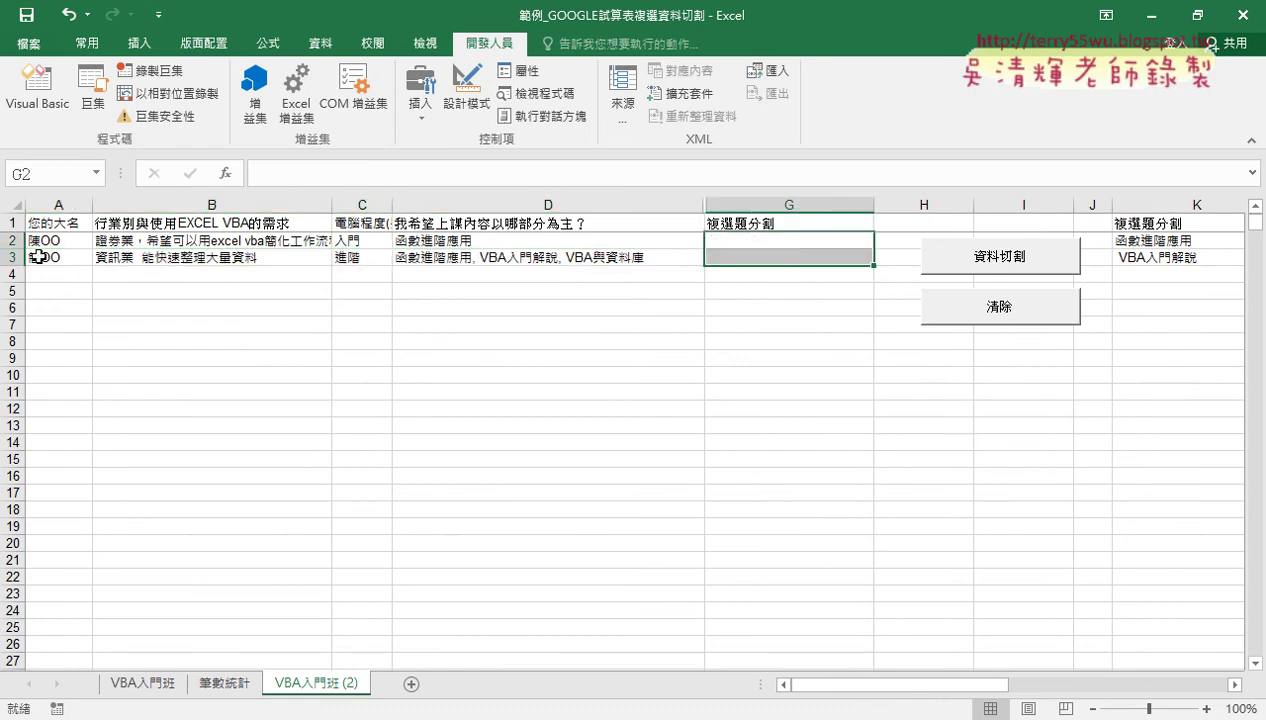
Review row 3's data, including the comma-separated answers in D3.
{"action": "left_click_drag", "start_coordinate": [40, 257], "coordinate": [555, 258]}
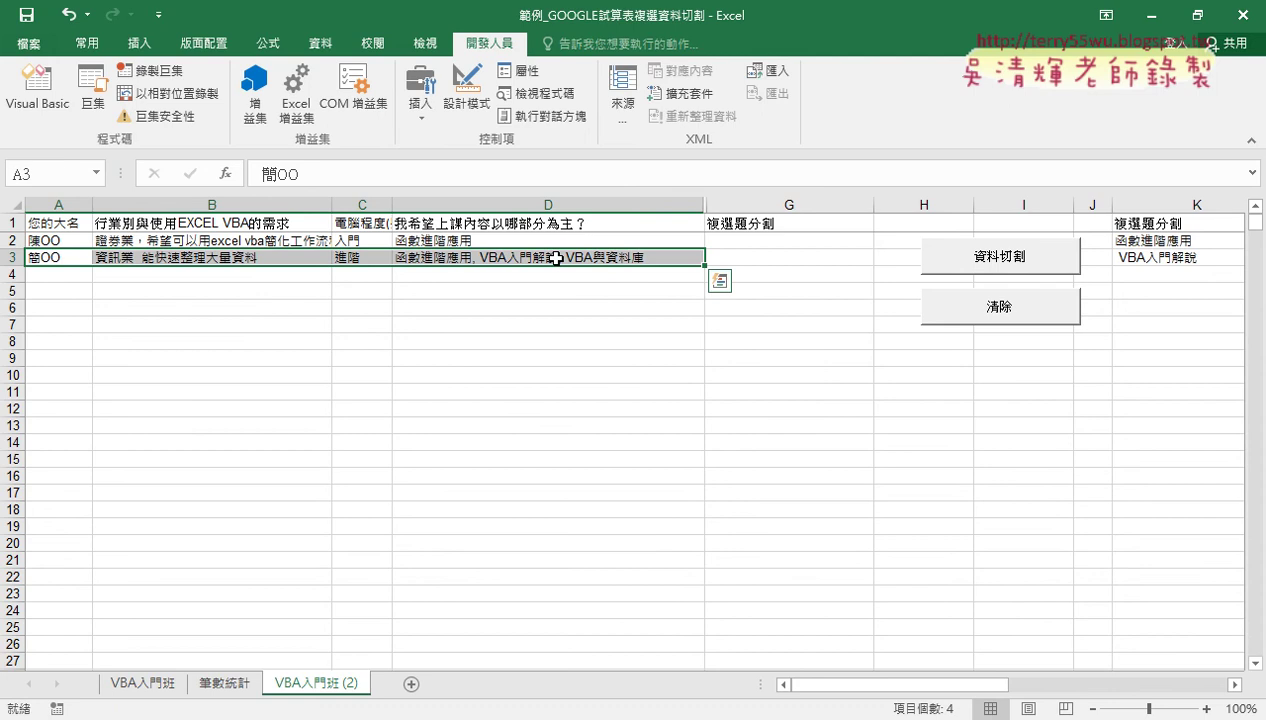
{"action": "left_click", "coordinate": [524, 257]}
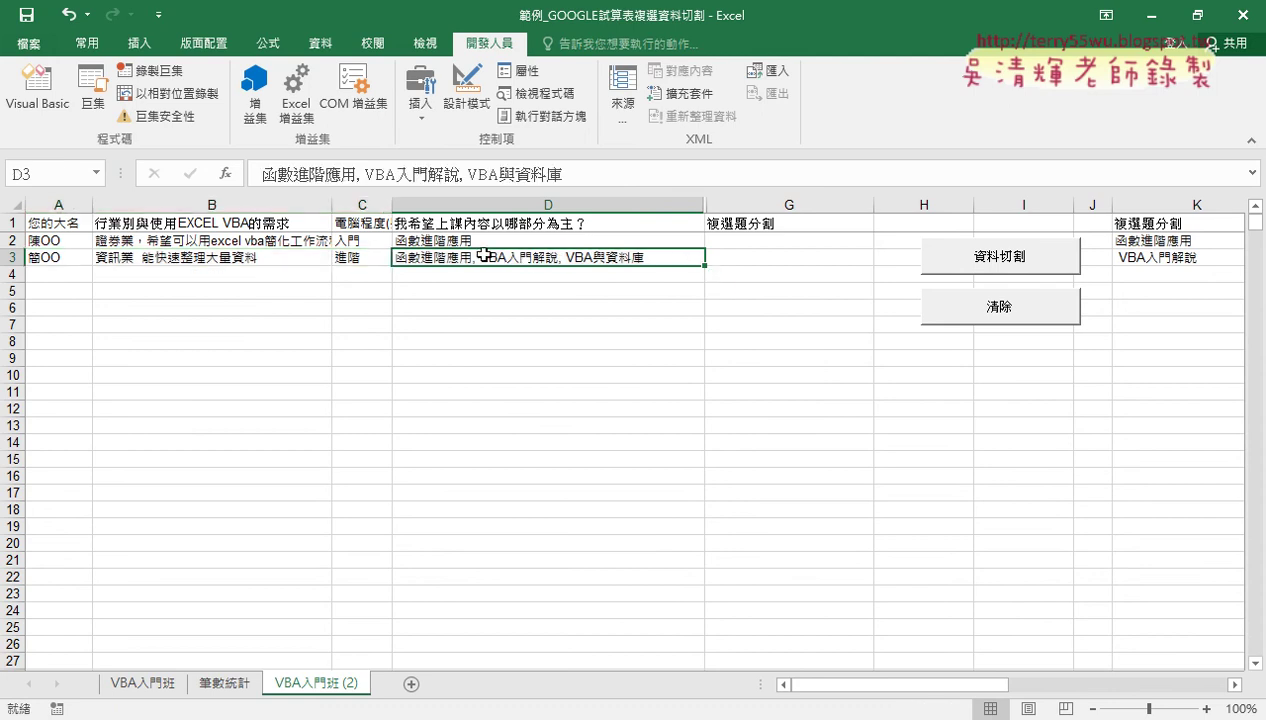
{"action": "left_click_drag", "start_coordinate": [58, 258], "coordinate": [503, 258]}
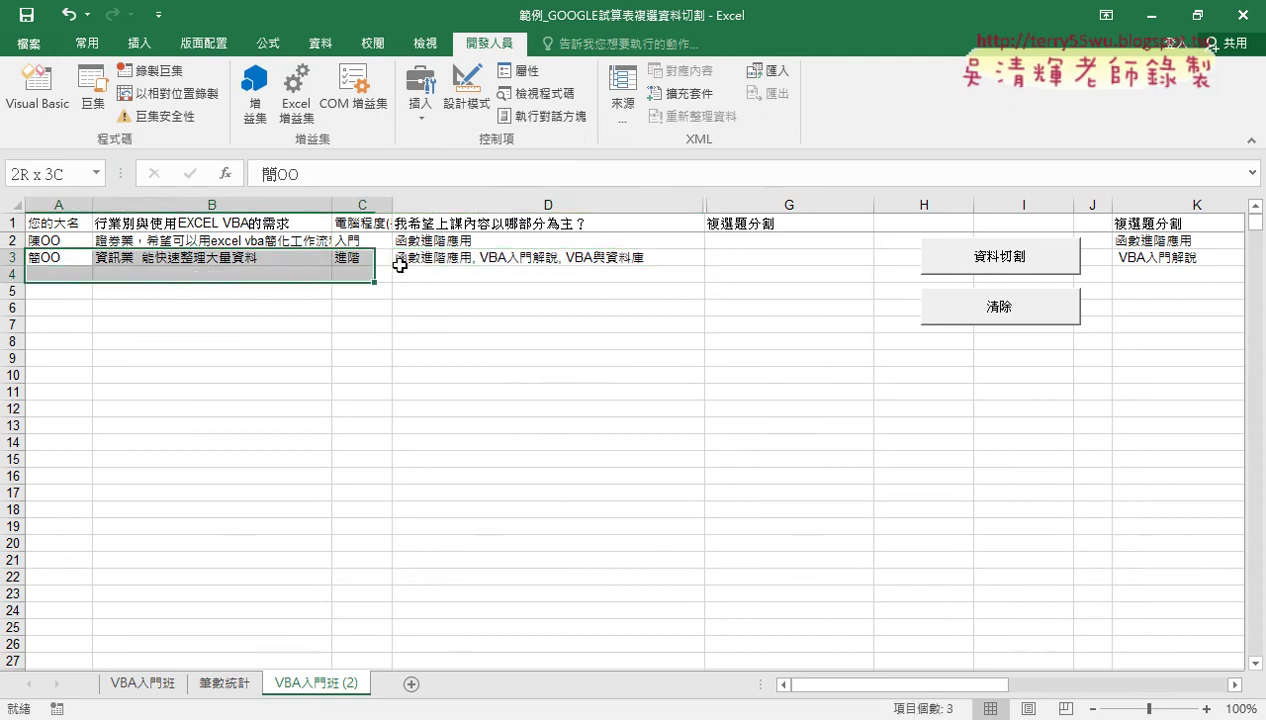
{"action": "left_click", "coordinate": [429, 257]}
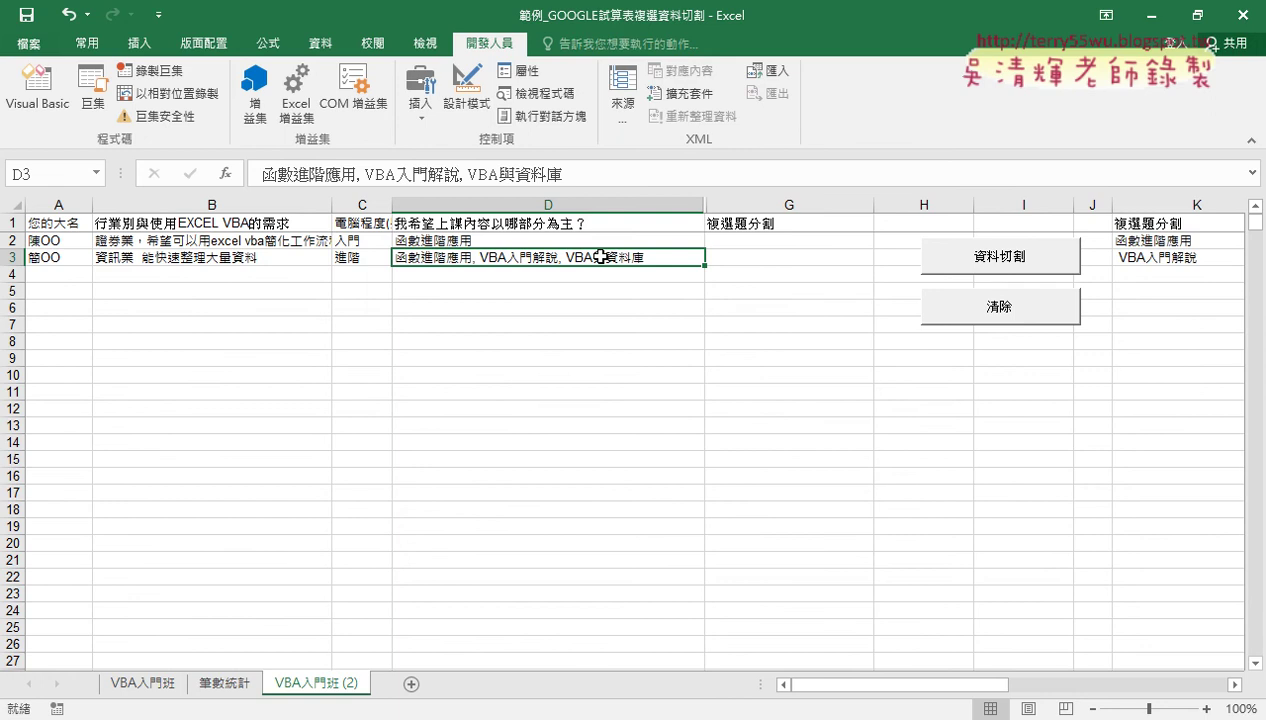
{"action": "left_click", "coordinate": [37, 88]}
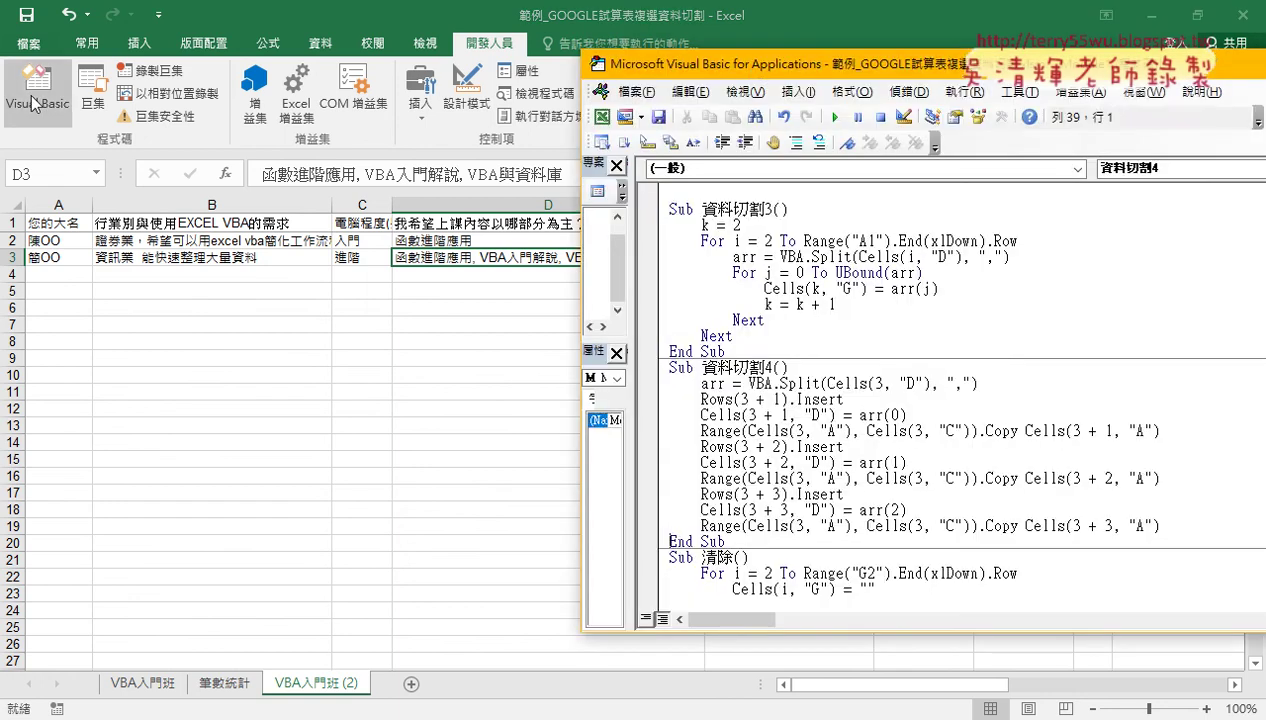
{"action": "left_click_drag", "start_coordinate": [743, 67], "coordinate": [425, 67]}
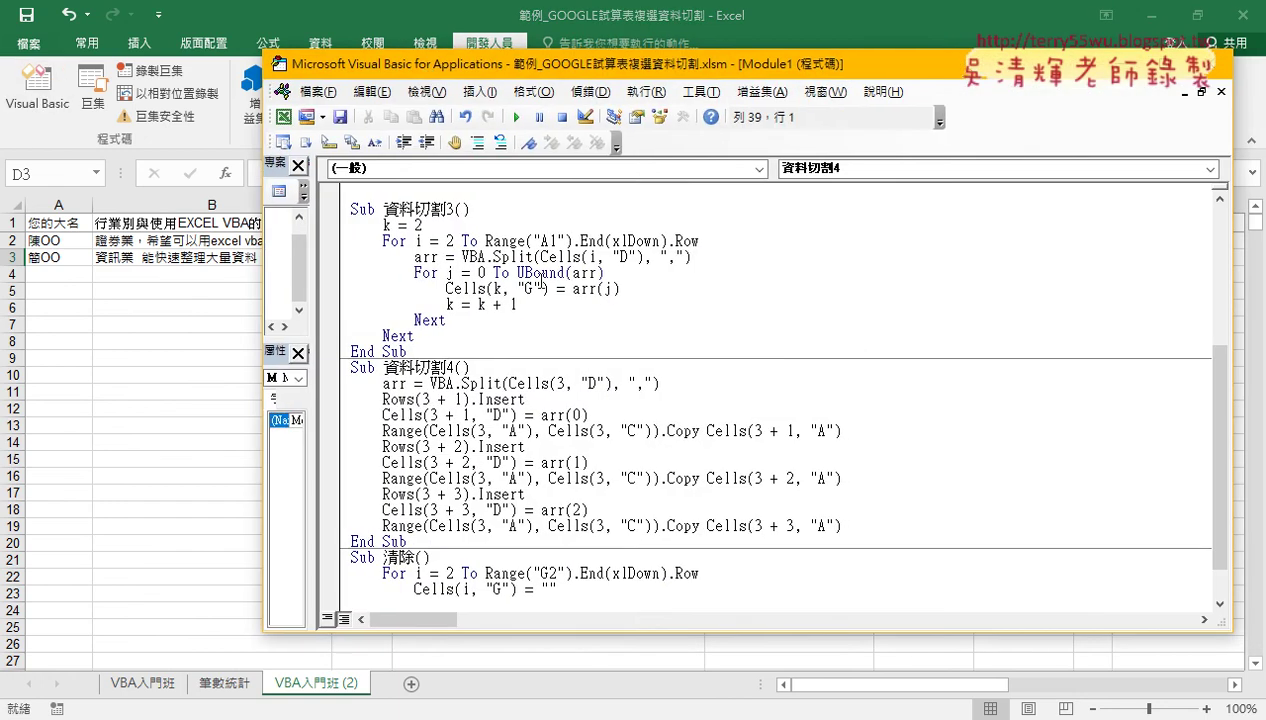
{"action": "left_click", "coordinate": [524, 398]}
{"action": "left_click_drag", "start_coordinate": [848, 525], "coordinate": [340, 381]}
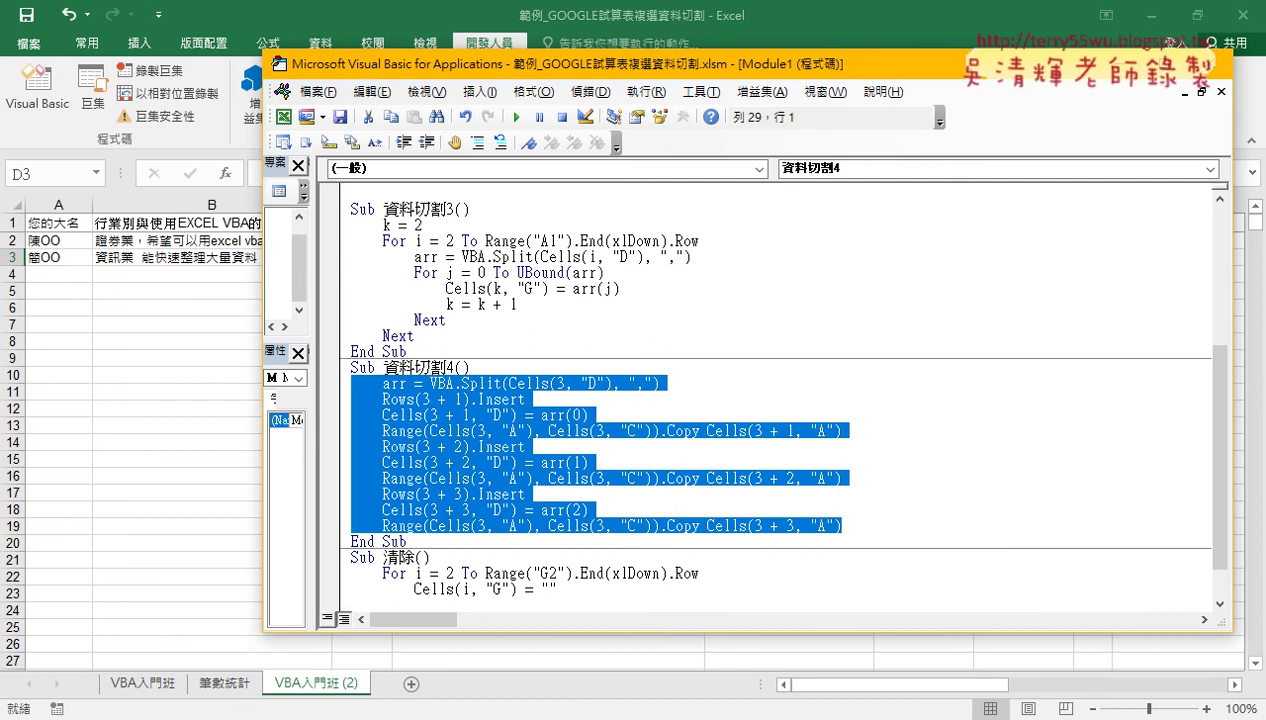
{"action": "left_click", "coordinate": [521, 415]}
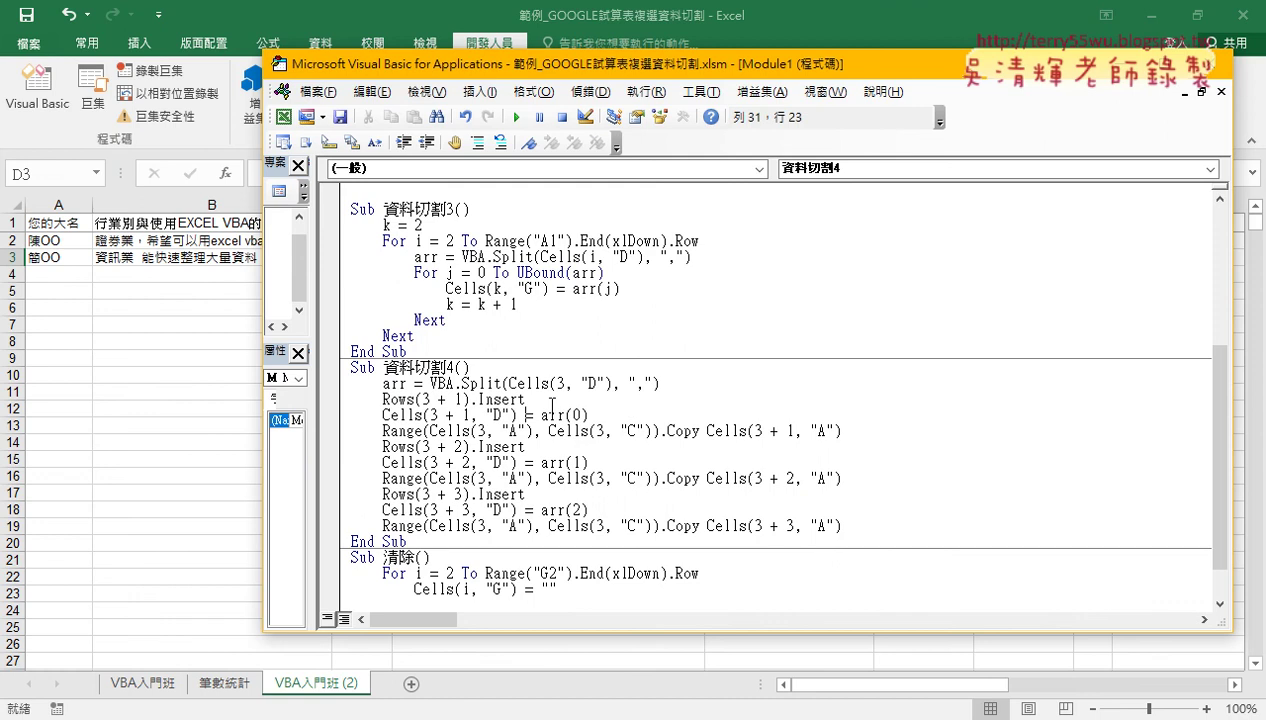
{"action": "left_click_drag", "start_coordinate": [525, 399], "coordinate": [350, 399]}
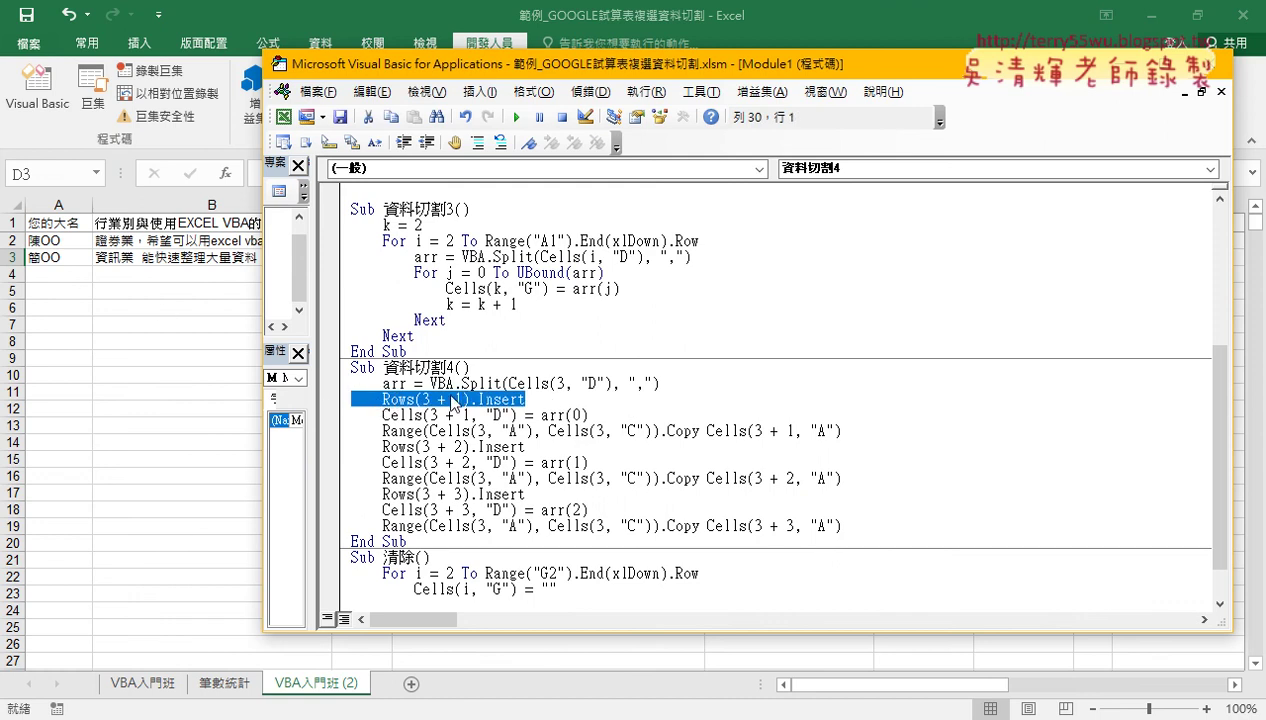
{"action": "left_click_drag", "start_coordinate": [519, 65], "coordinate": [813, 69]}
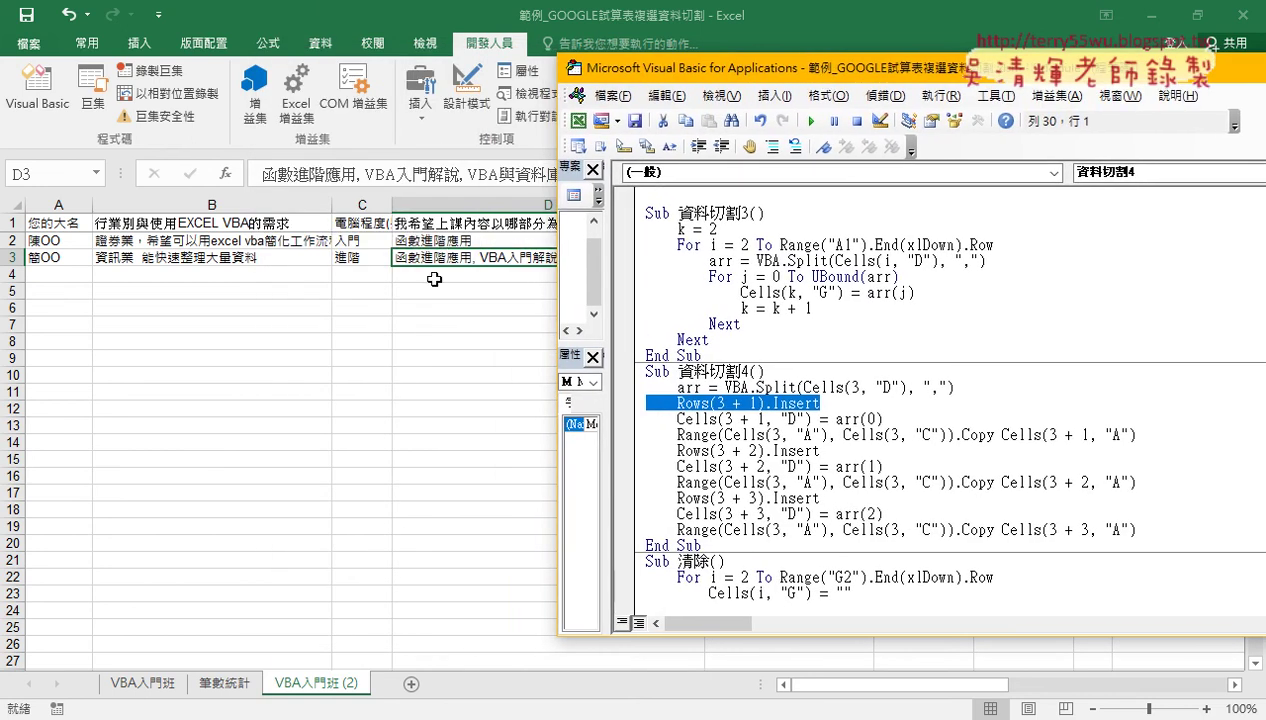
Start stepping through 資料切割4 with F8.
{"action": "left_click", "coordinate": [763, 403]}
{"action": "key", "text": "F8"}
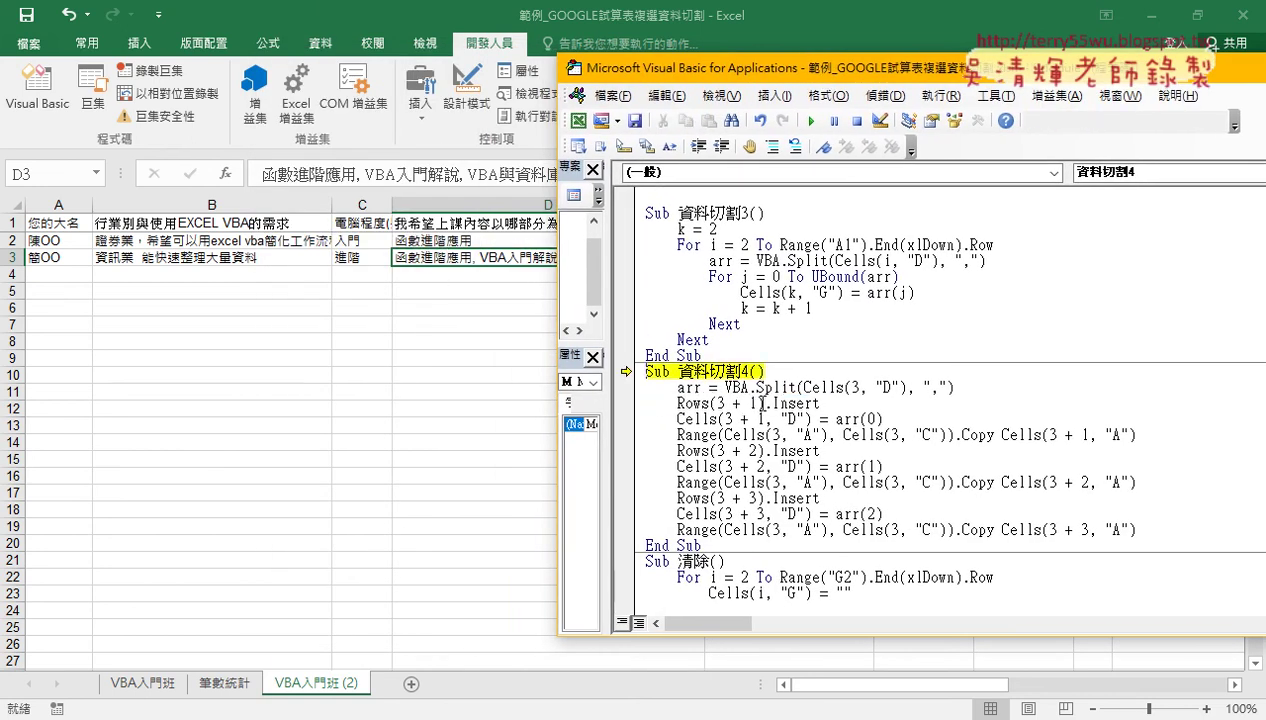
{"action": "key", "text": "F8"}
{"action": "key", "text": "F8"}
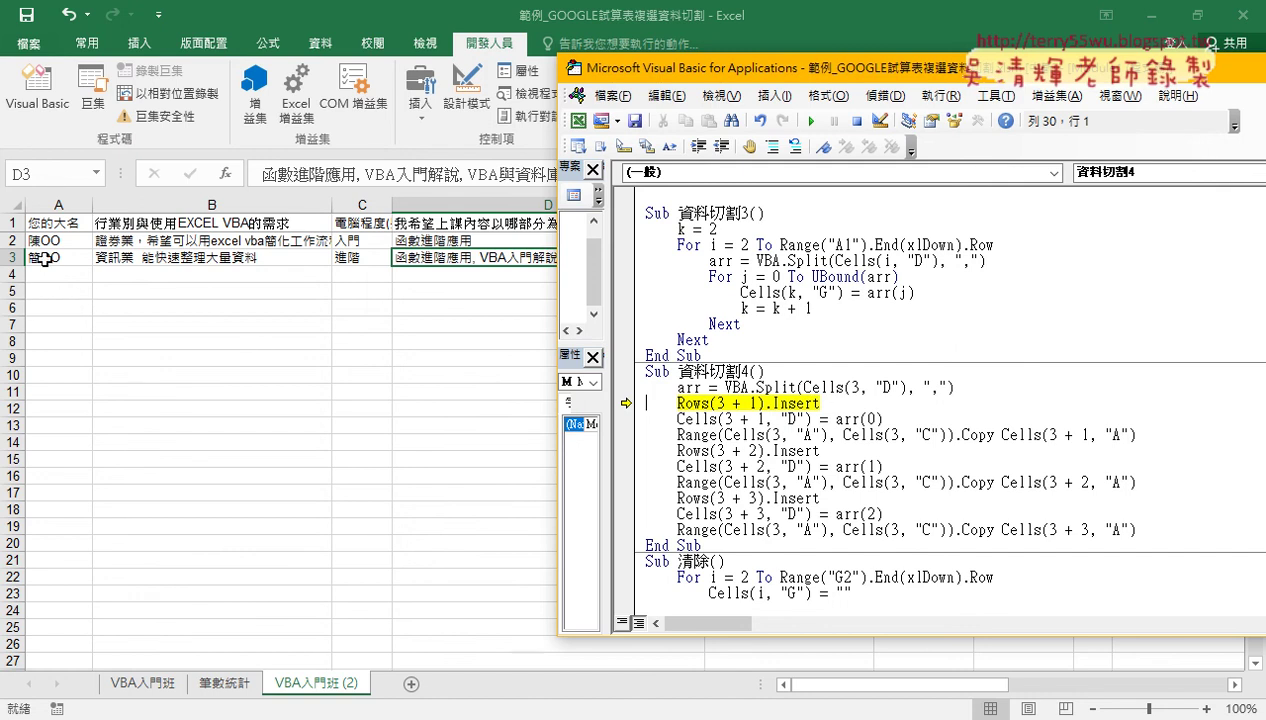
Copy A3:D3 and paste it into row 5 starting at A5.
{"action": "left_click_drag", "start_coordinate": [45, 259], "coordinate": [538, 260]}
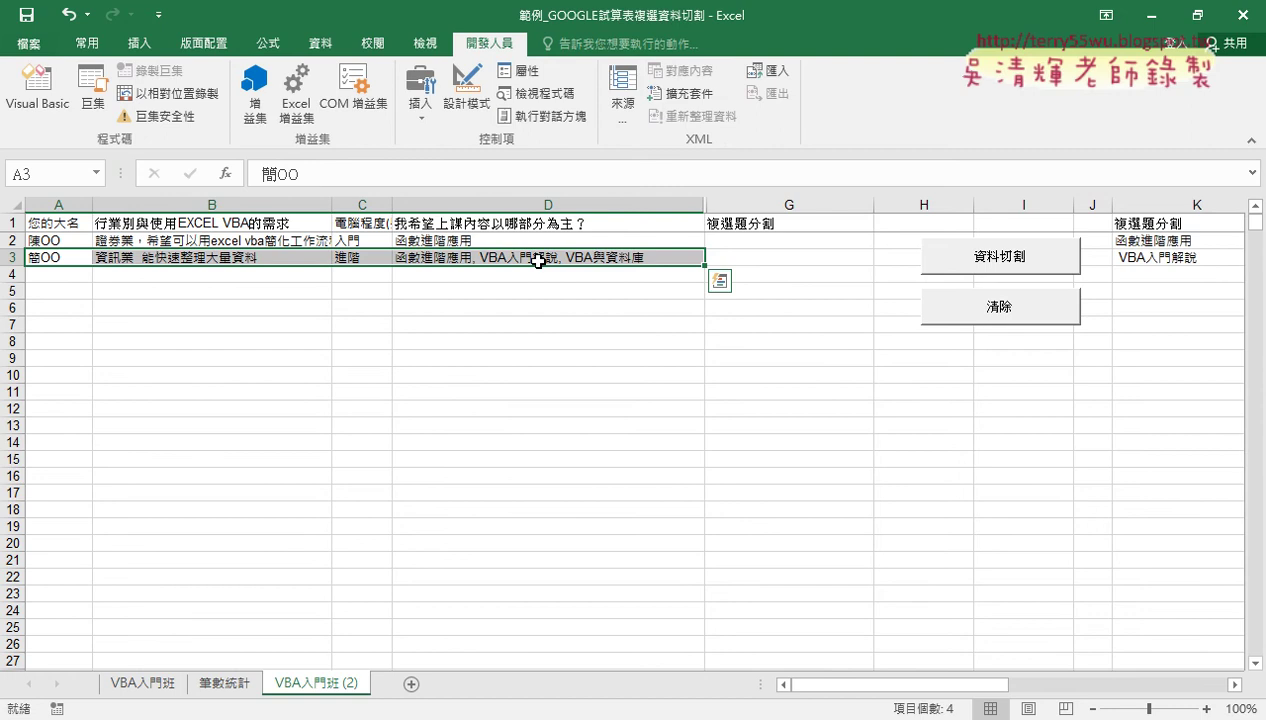
{"action": "key", "text": "ctrl+c"}
{"action": "left_click", "coordinate": [50, 296]}
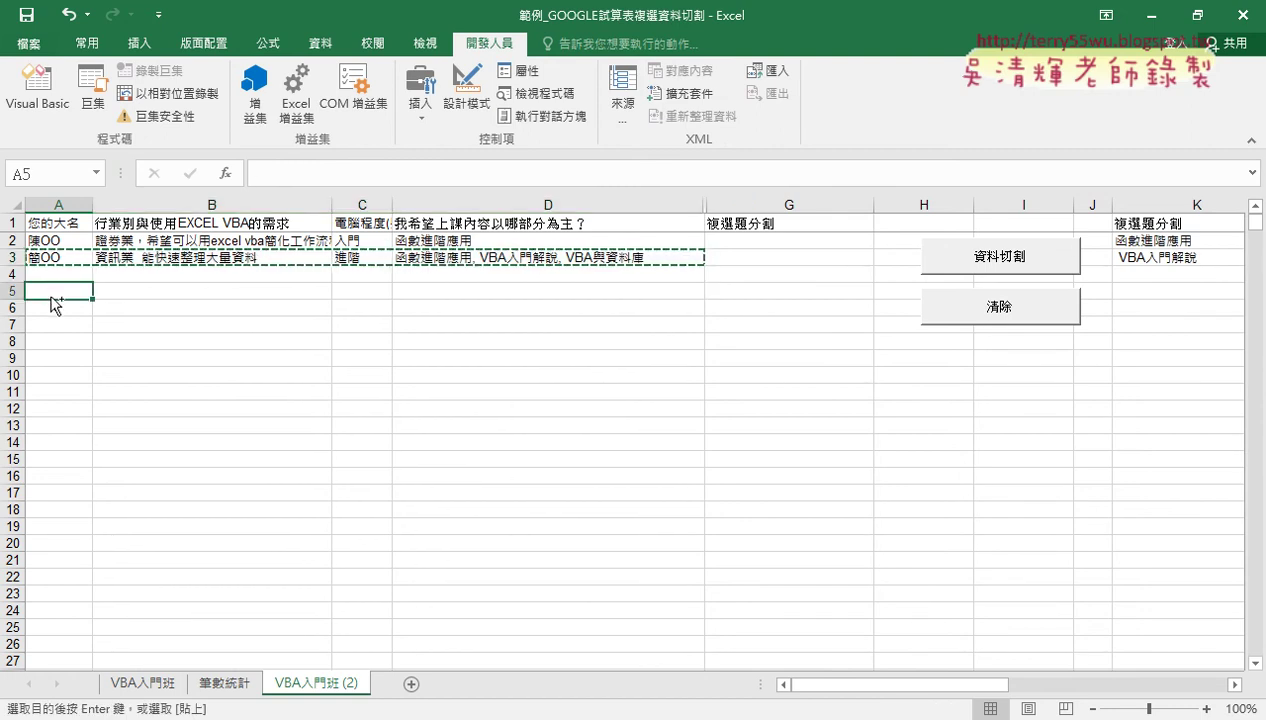
{"action": "key", "text": "ctrl+v"}
Step past Rows(3 + 1).Insert to add a blank row under row 3.
{"action": "left_click", "coordinate": [37, 88]}
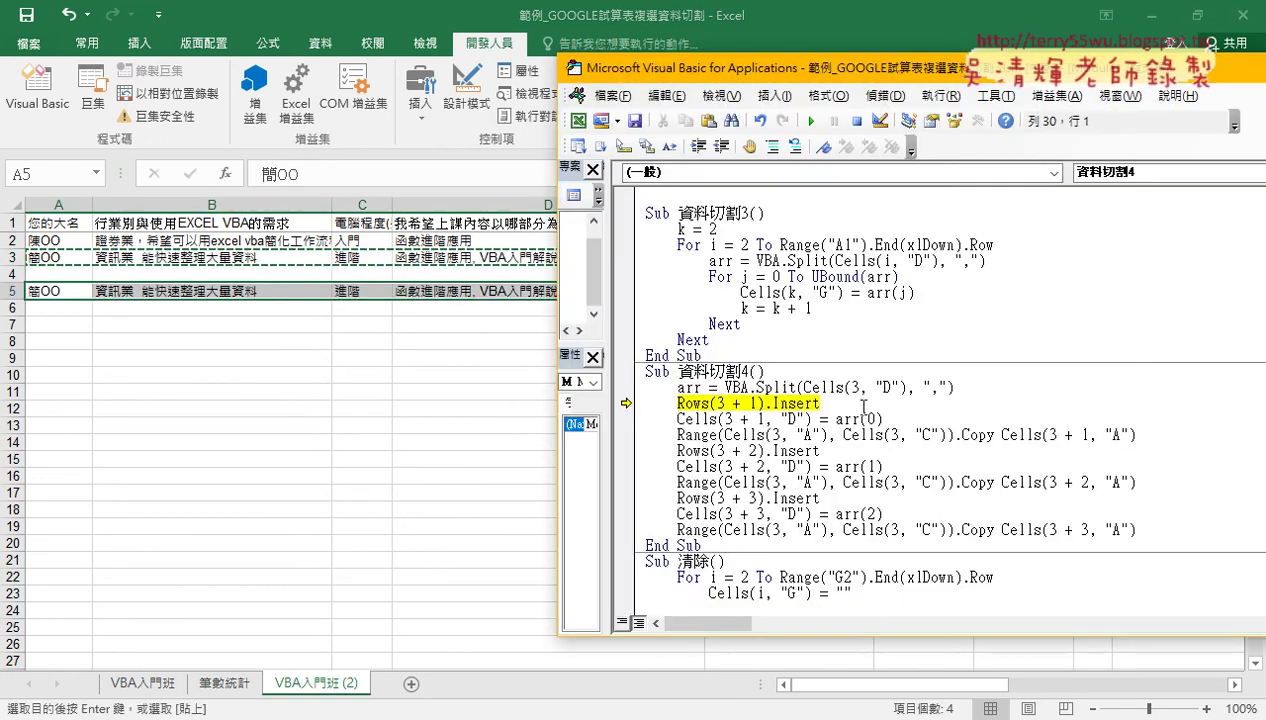
{"action": "left_click", "coordinate": [852, 403]}
{"action": "key", "text": "F8"}
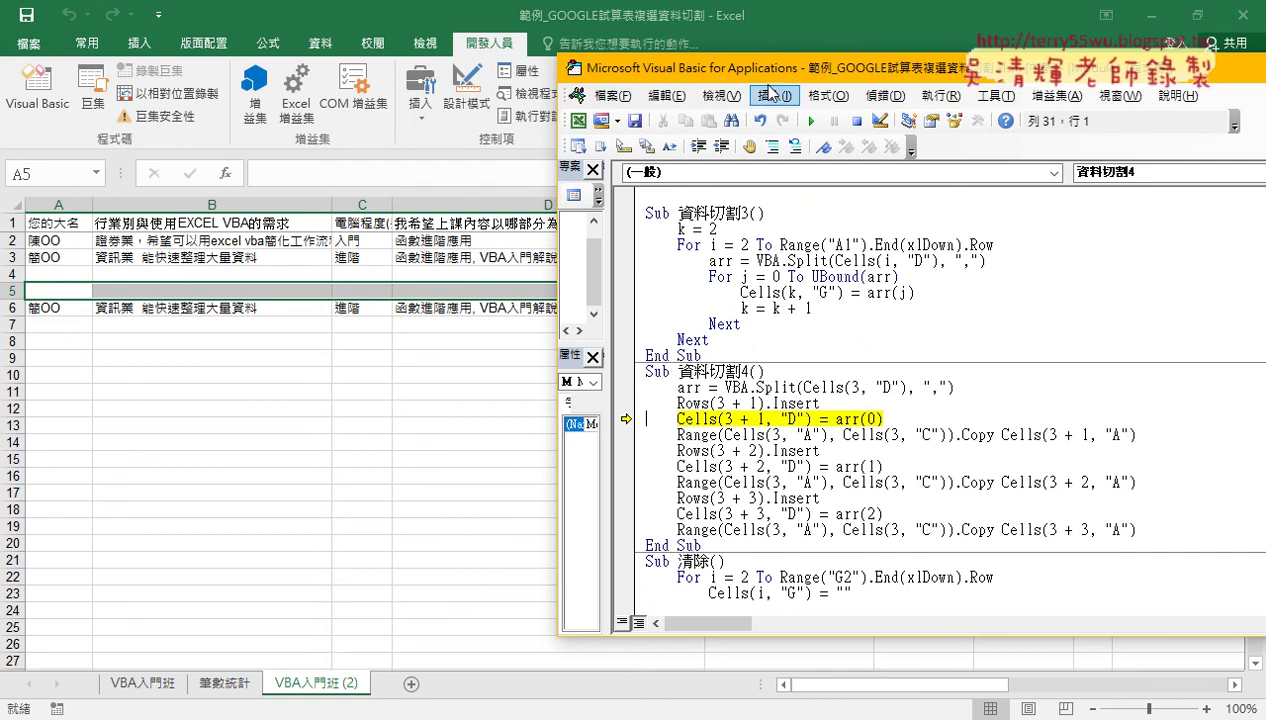
Step the lines writing the first answer into D4 and copying columns A–C to row 4.
{"action": "left_click_drag", "start_coordinate": [764, 80], "coordinate": [880, 82]}
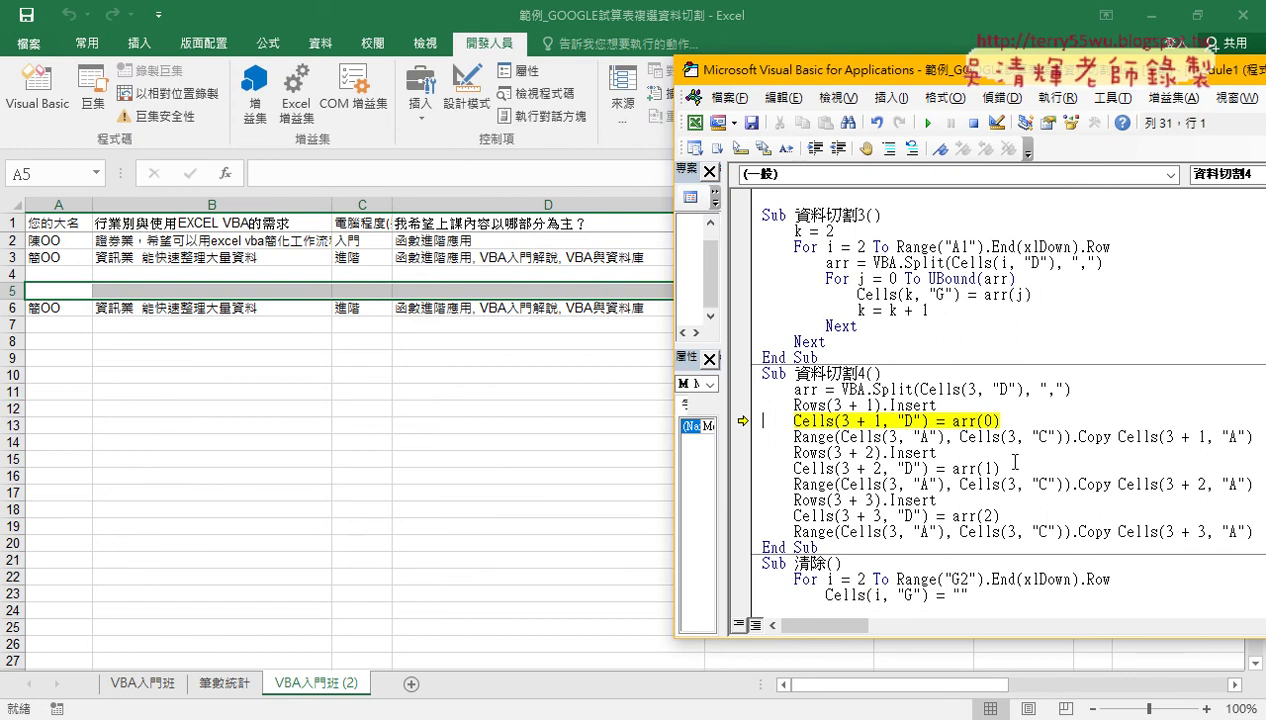
{"action": "left_click", "coordinate": [1027, 420]}
{"action": "left_click", "coordinate": [852, 405]}
{"action": "left_click_drag", "start_coordinate": [858, 421], "coordinate": [881, 421]}
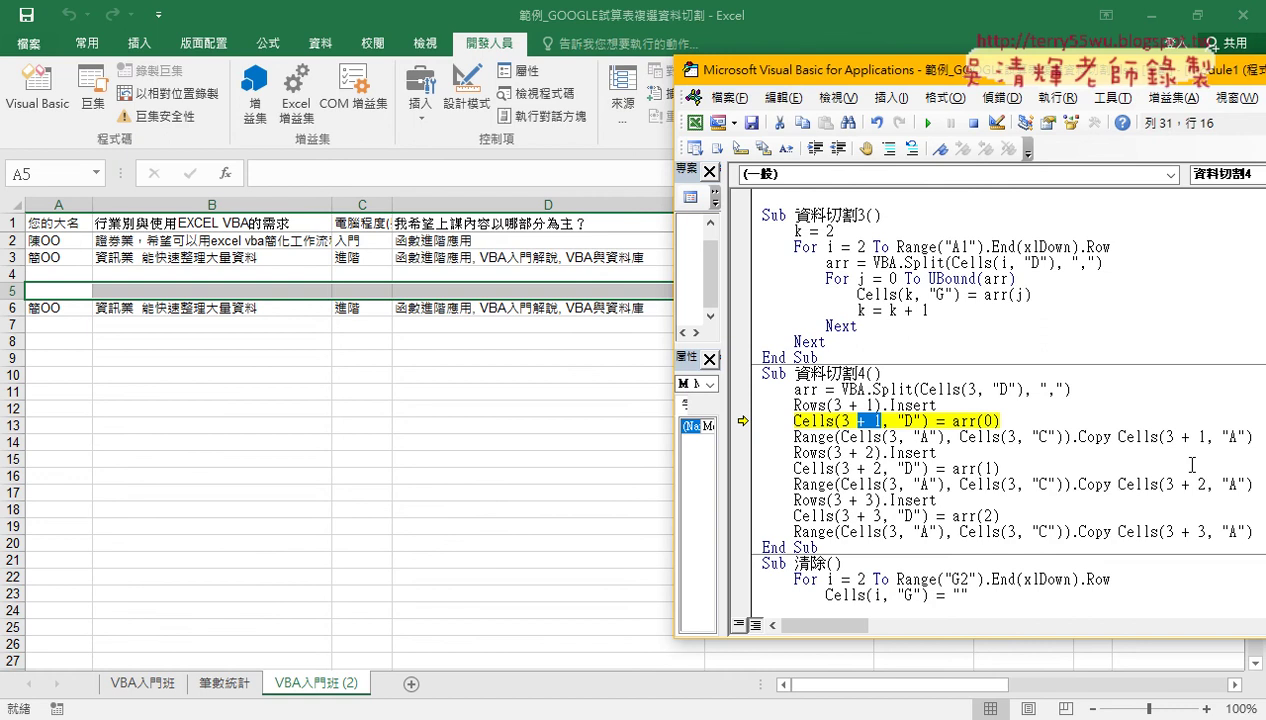
{"action": "key", "text": "F8"}
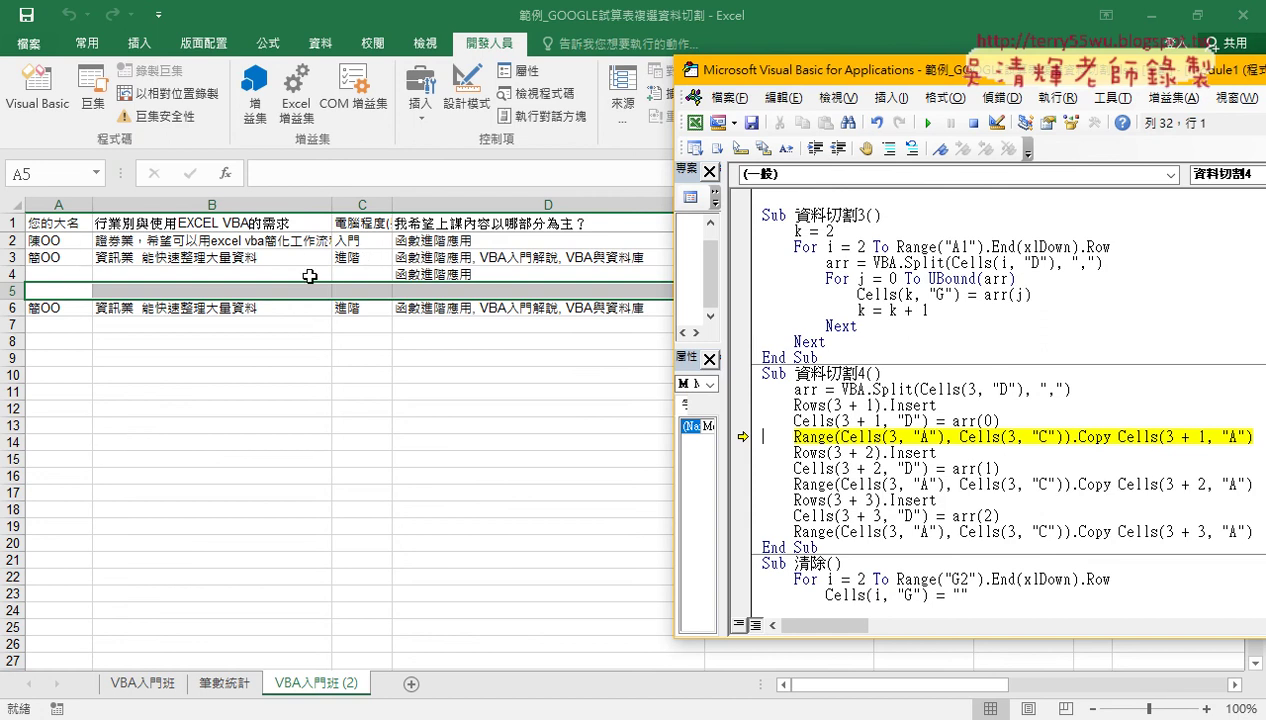
{"action": "key", "text": "F8"}
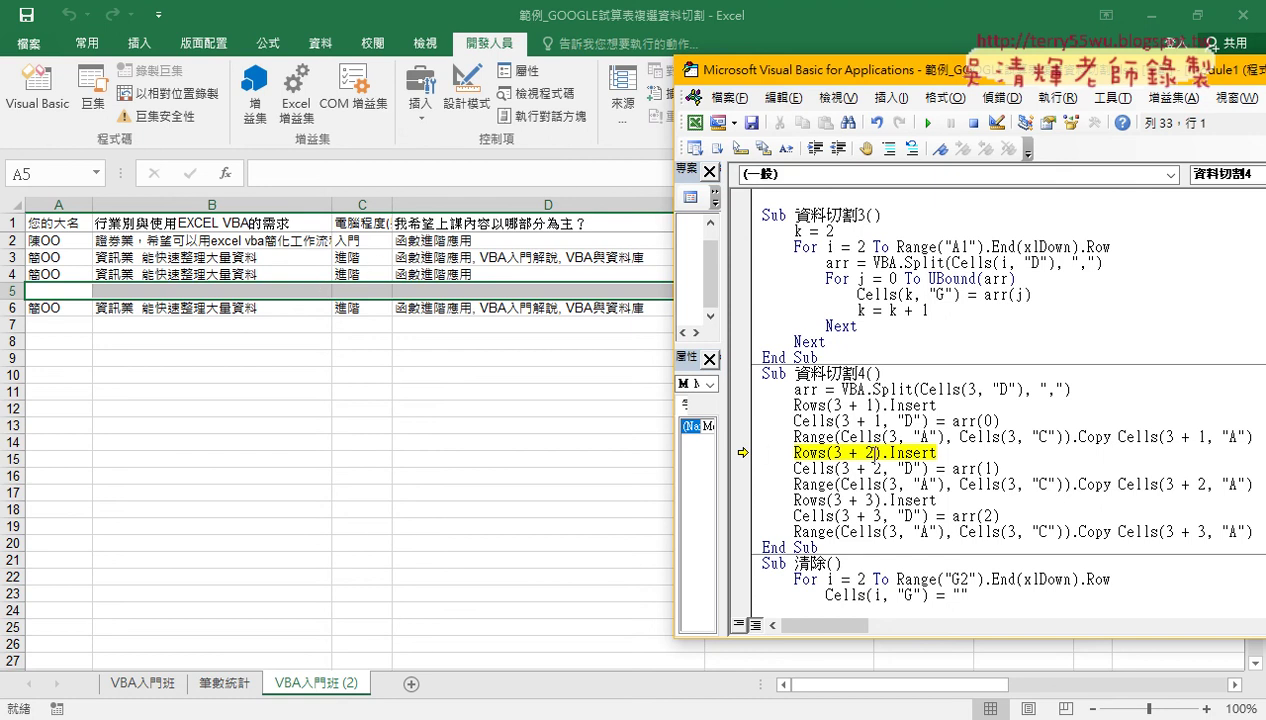
Step on to insert another row, write arr(1) into D5 and copy A–C there.
{"action": "left_click_drag", "start_coordinate": [872, 452], "coordinate": [845, 452]}
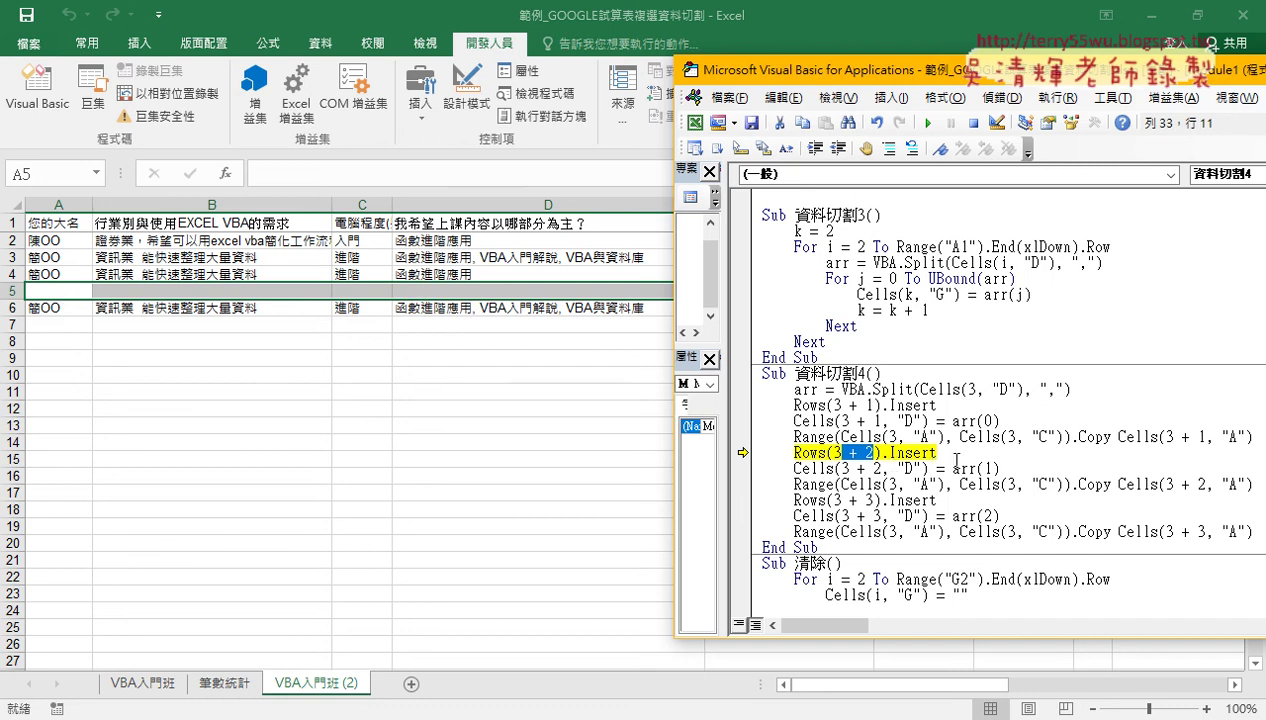
{"action": "key", "text": "F8"}
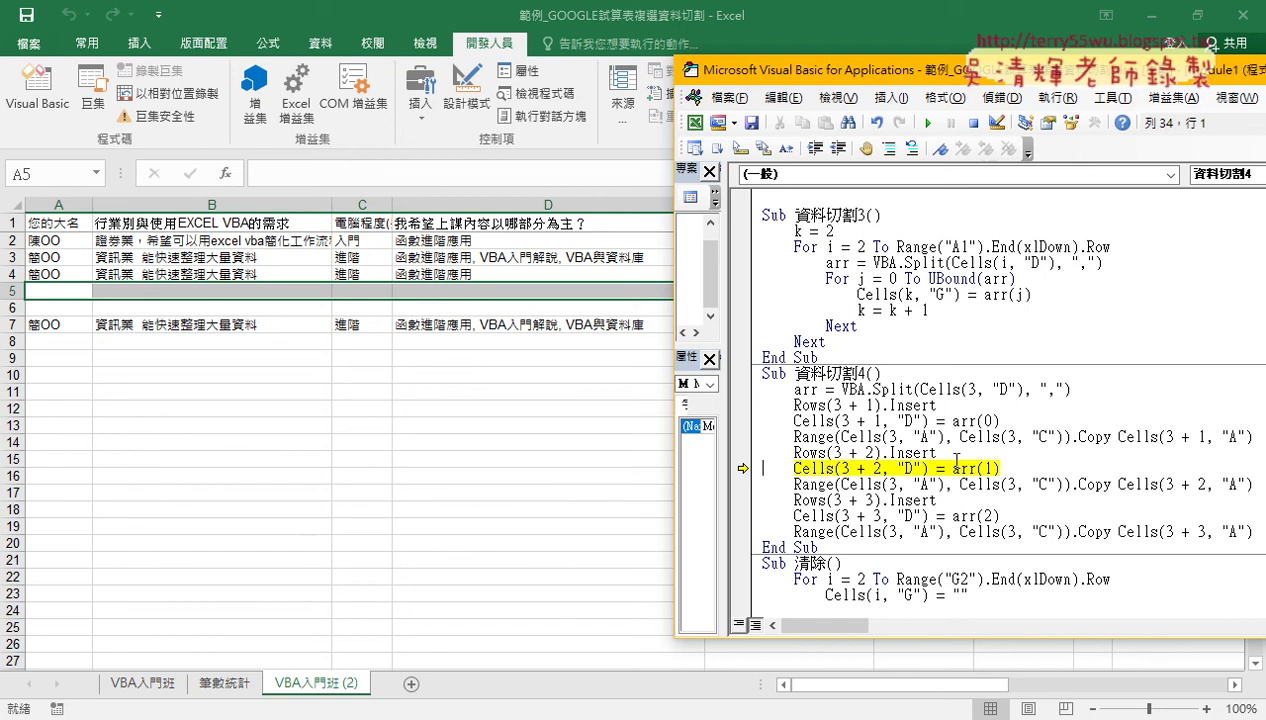
{"action": "key", "text": "F8"}
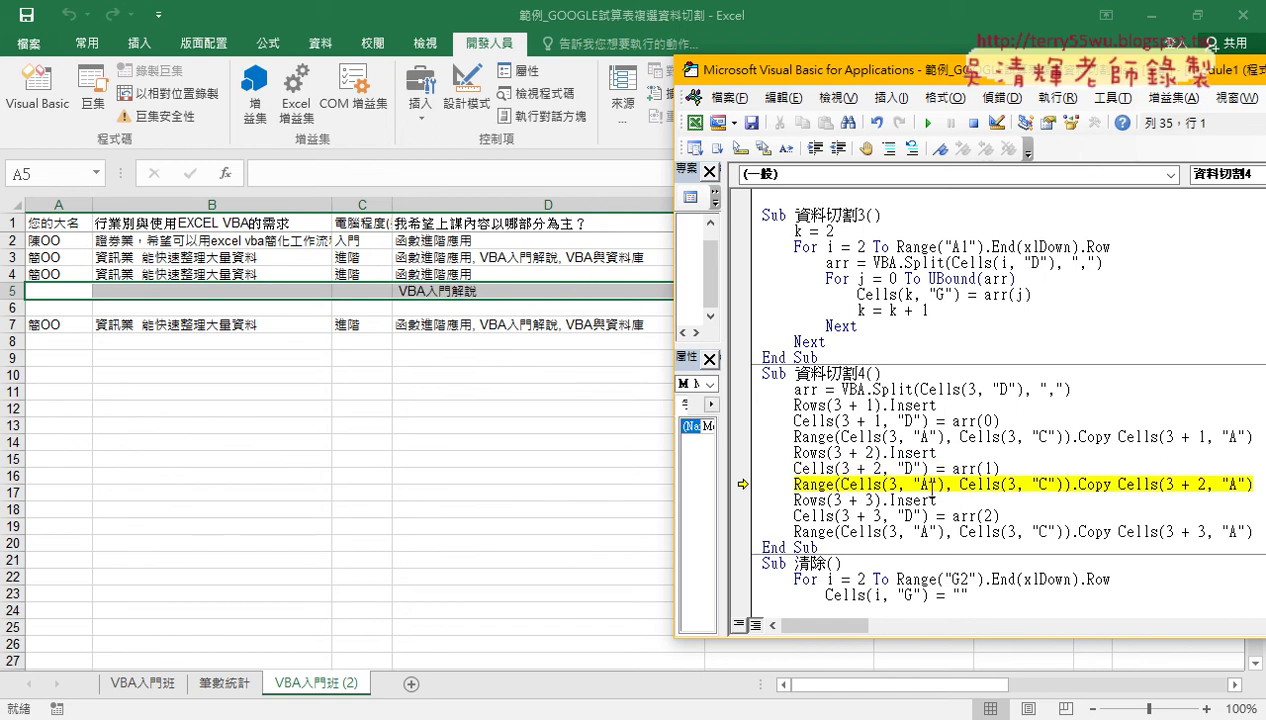
{"action": "key", "text": "F8"}
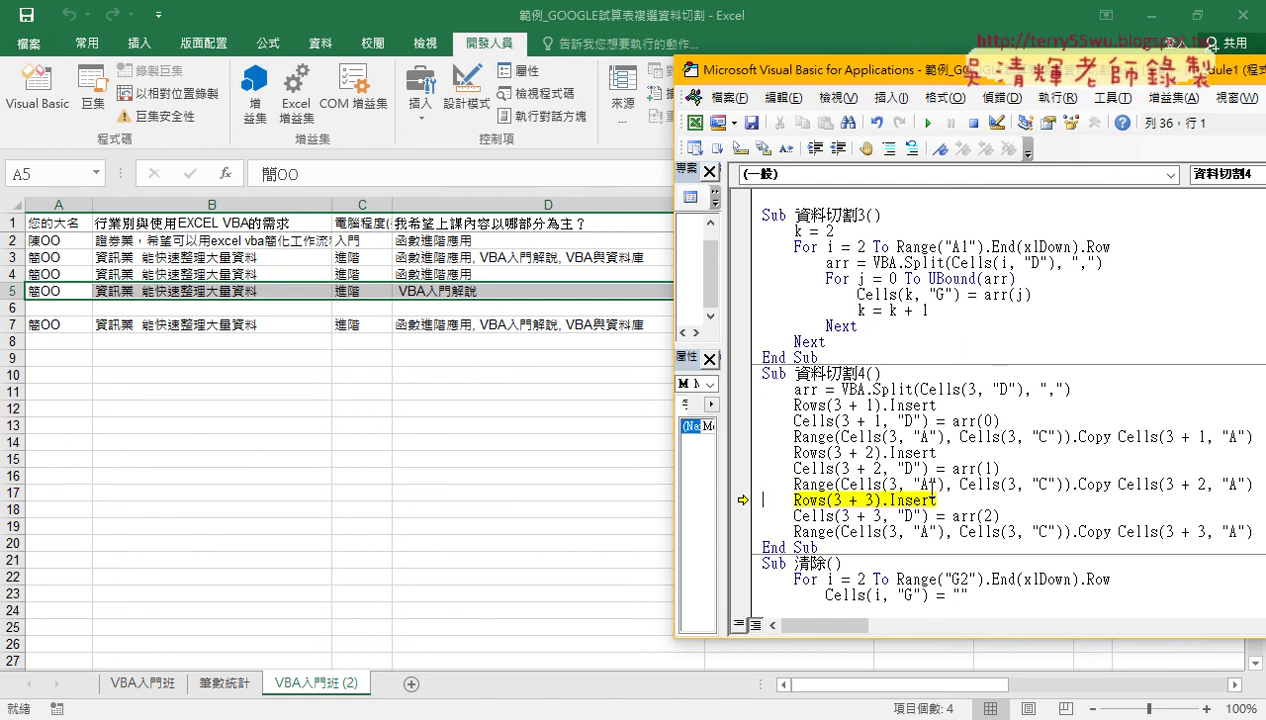
Step to the end, filling D6 with arr(2) and copying columns A–C into row 6.
{"action": "key", "text": "F8"}
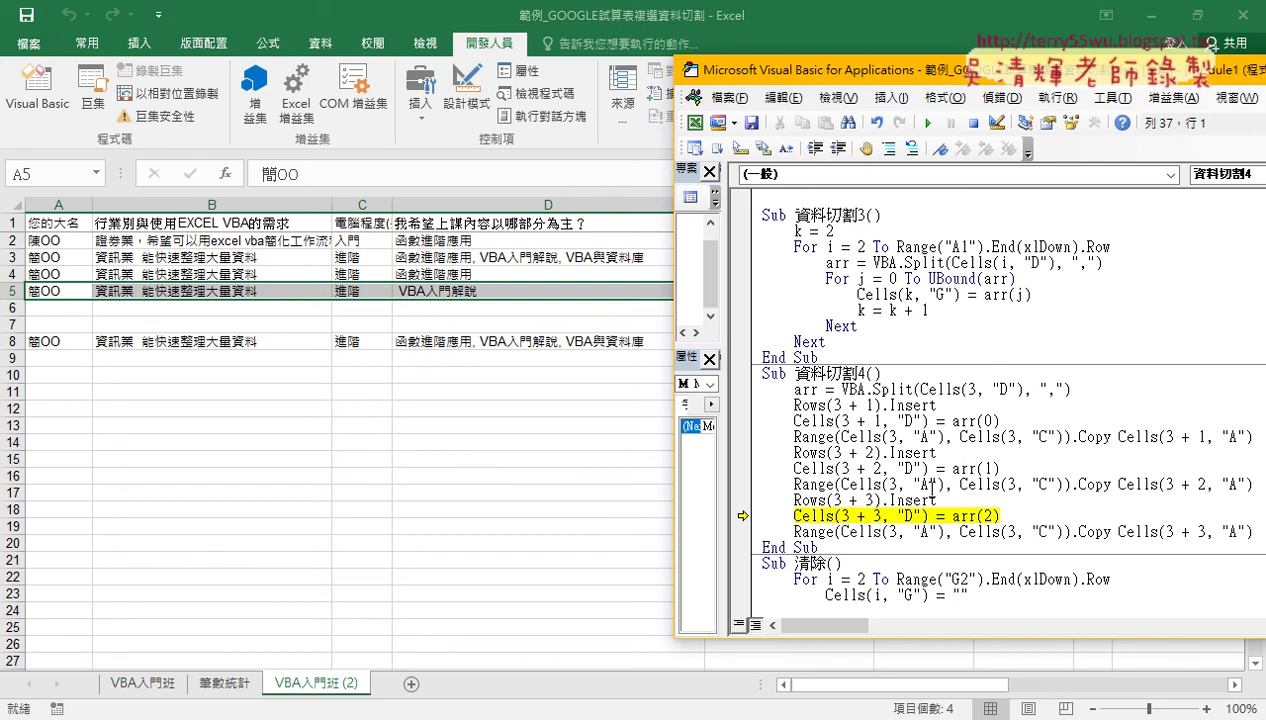
{"action": "key", "text": "F8"}
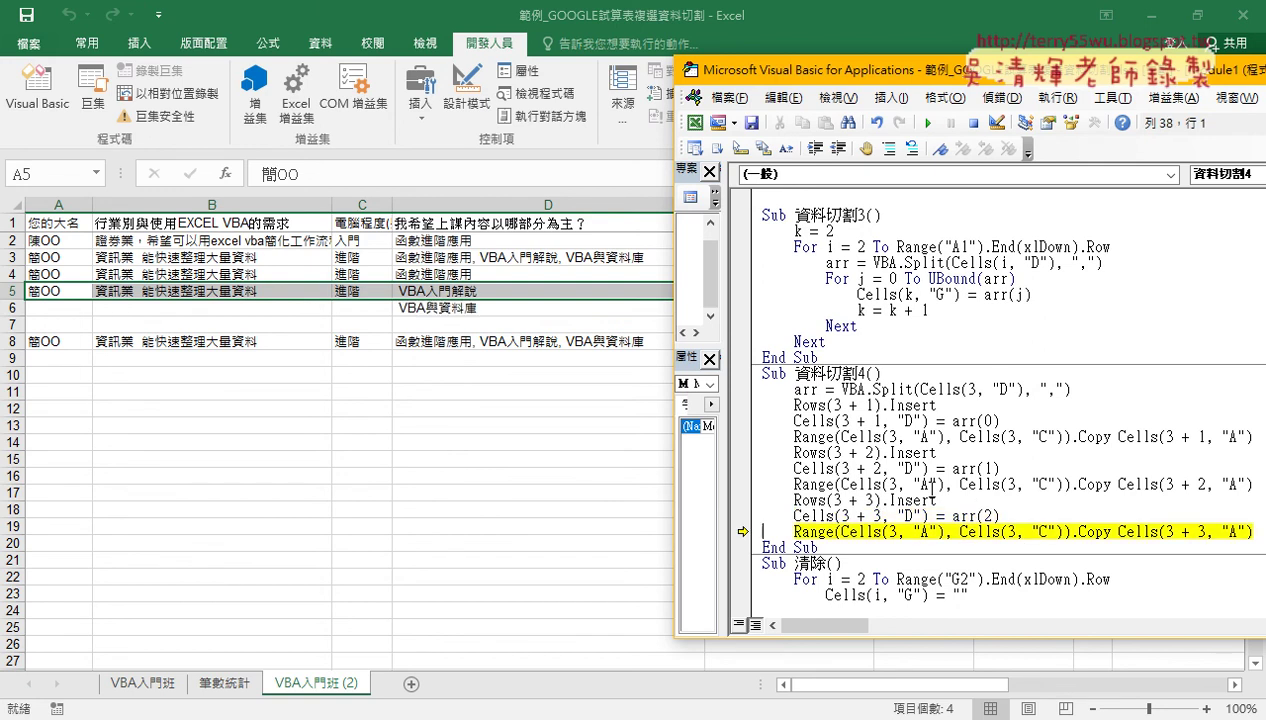
{"action": "key", "text": "F8"}
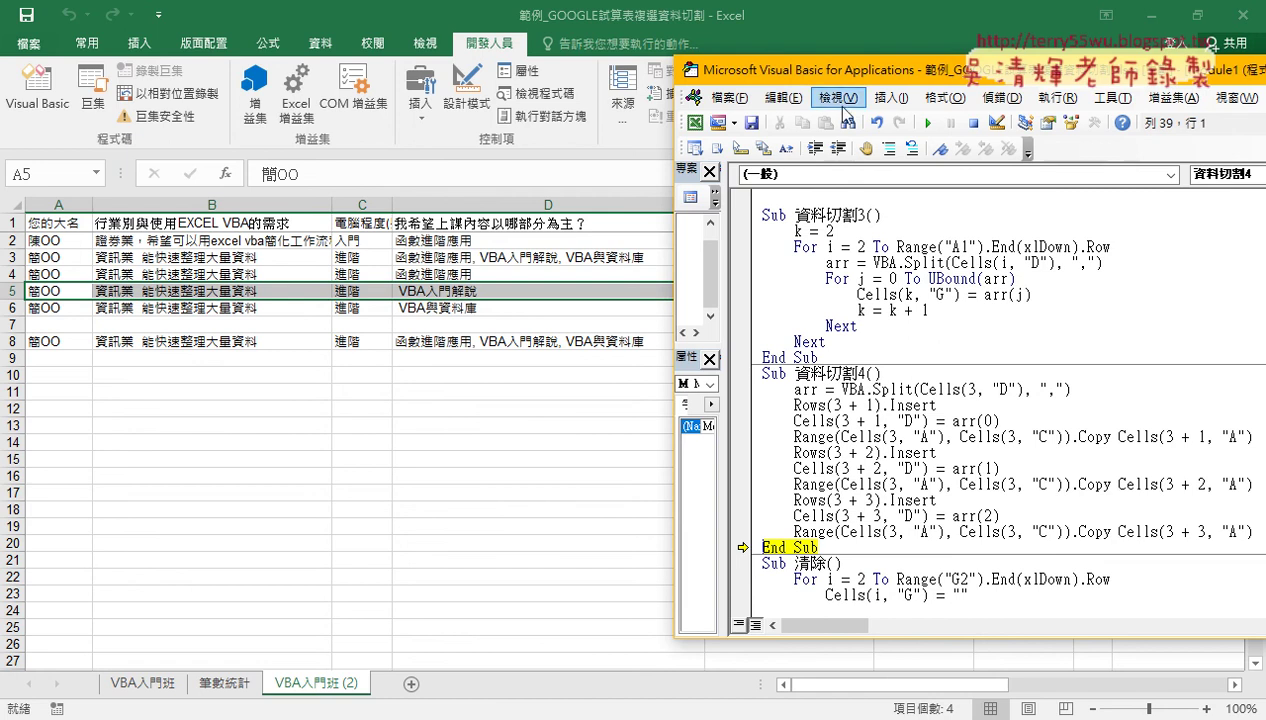
{"action": "left_click_drag", "start_coordinate": [820, 74], "coordinate": [358, 79]}
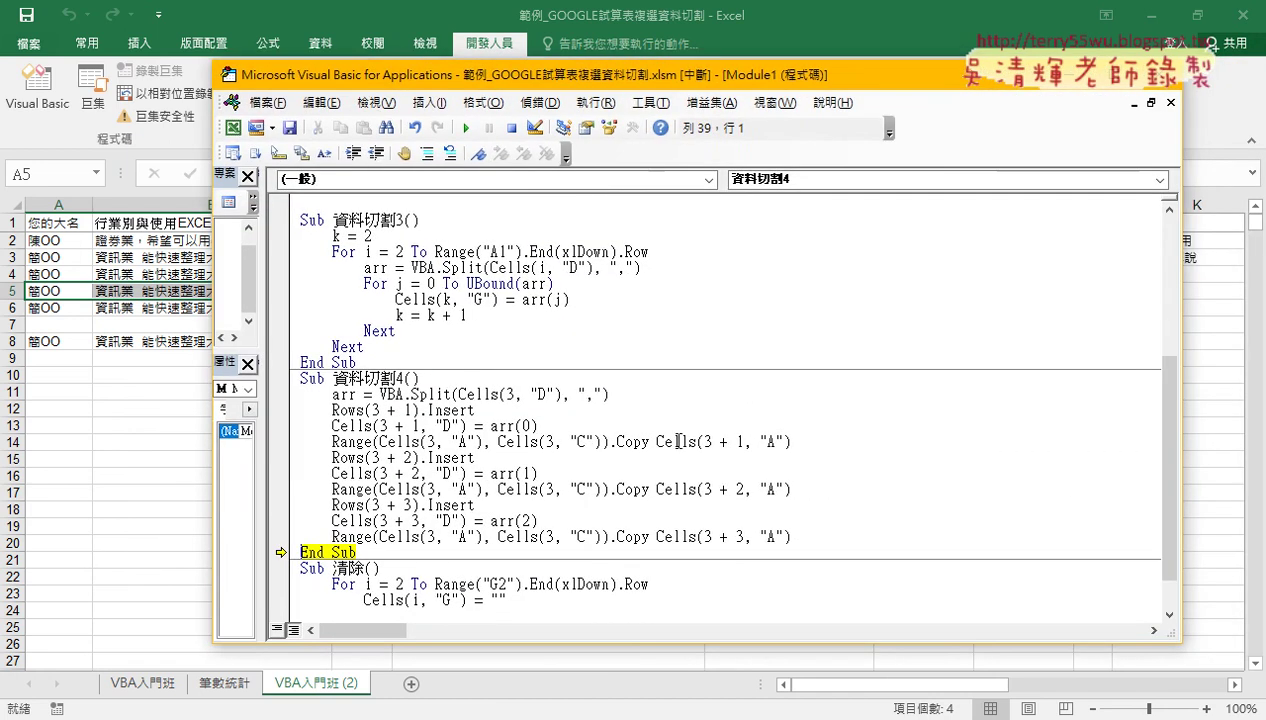
Highlight the repeated insert, fill and copy lines and their row offsets.
{"action": "left_click_drag", "start_coordinate": [790, 441], "coordinate": [291, 427]}
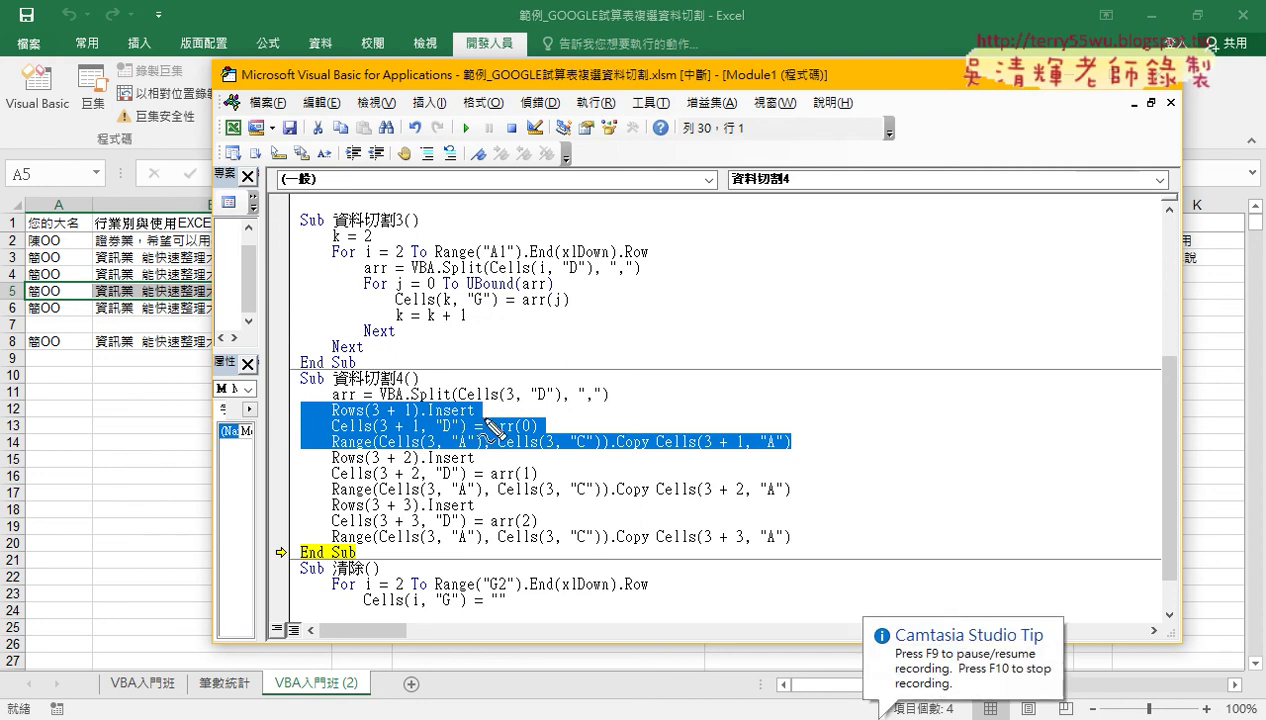
{"action": "left_click_drag", "start_coordinate": [400, 415], "coordinate": [428, 431]}
{"action": "left_click_drag", "start_coordinate": [731, 453], "coordinate": [754, 452]}
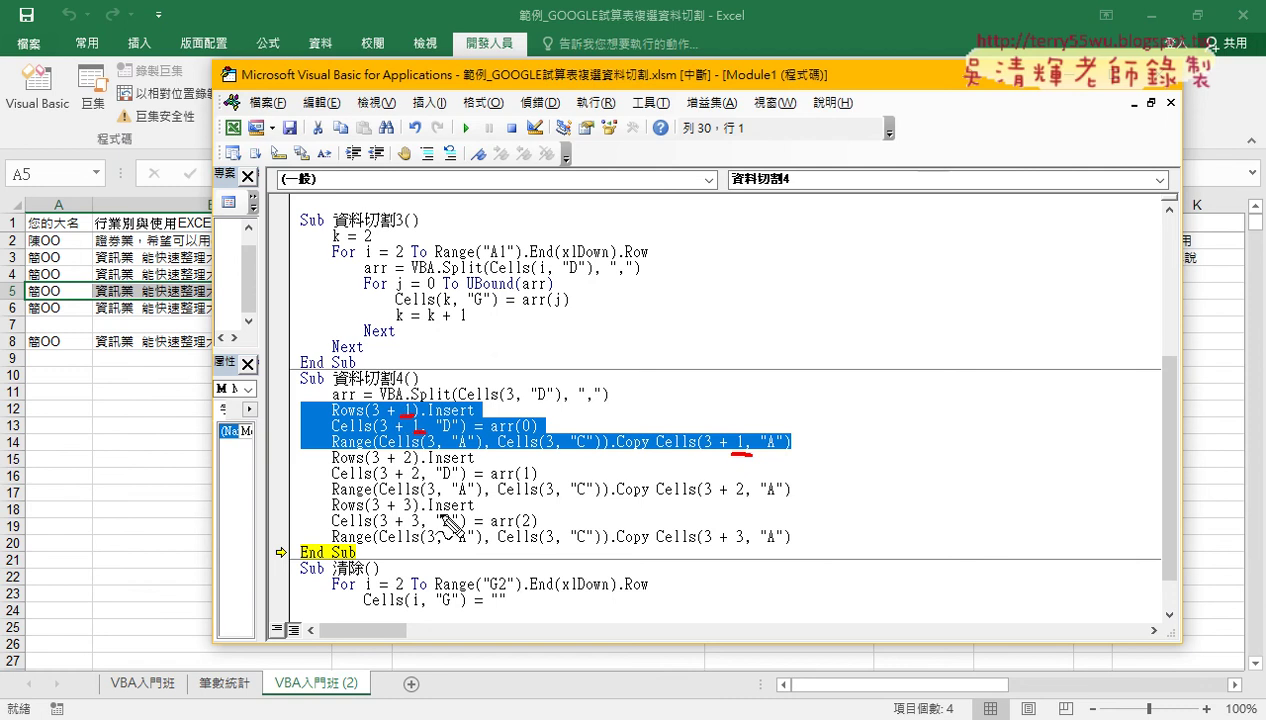
{"action": "left_click_drag", "start_coordinate": [520, 432], "coordinate": [535, 432]}
{"action": "left_click_drag", "start_coordinate": [520, 530], "coordinate": [537, 530]}
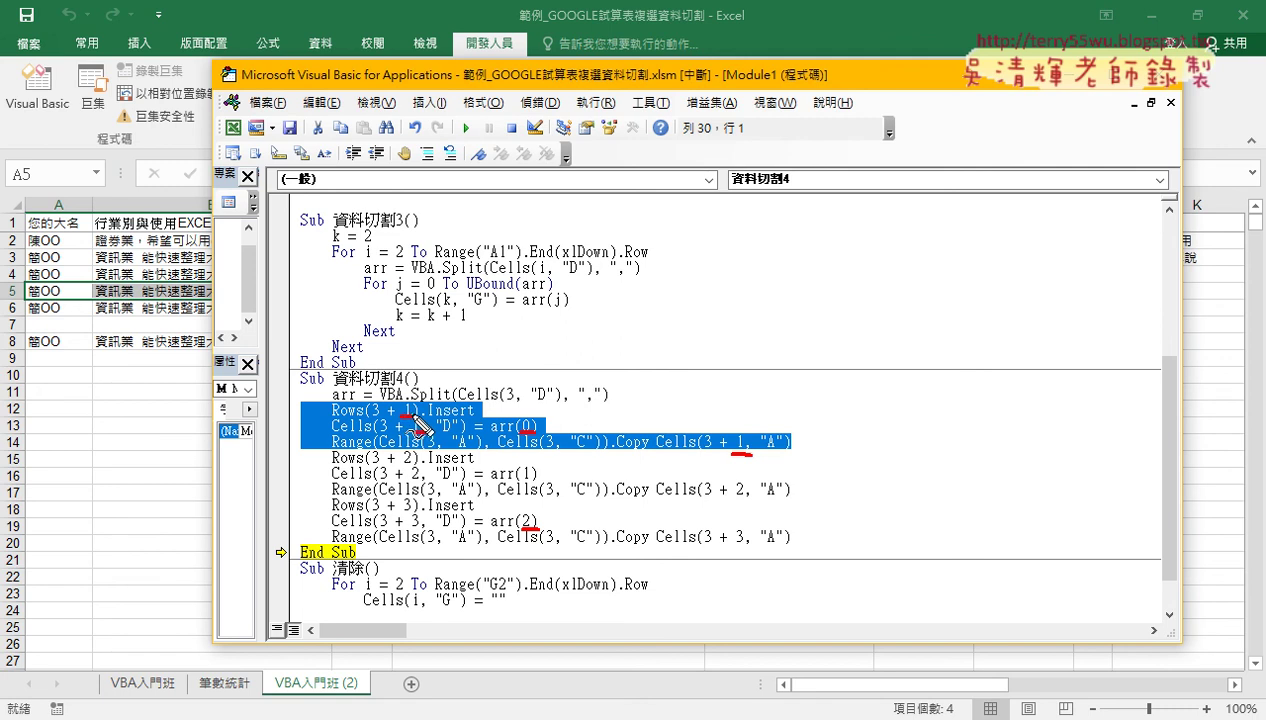
Reset the paused 資料切割4 run and reselect the repeated insert, fill and copy lines.
{"action": "key", "text": "Escape"}
{"action": "left_click", "coordinate": [505, 136]}
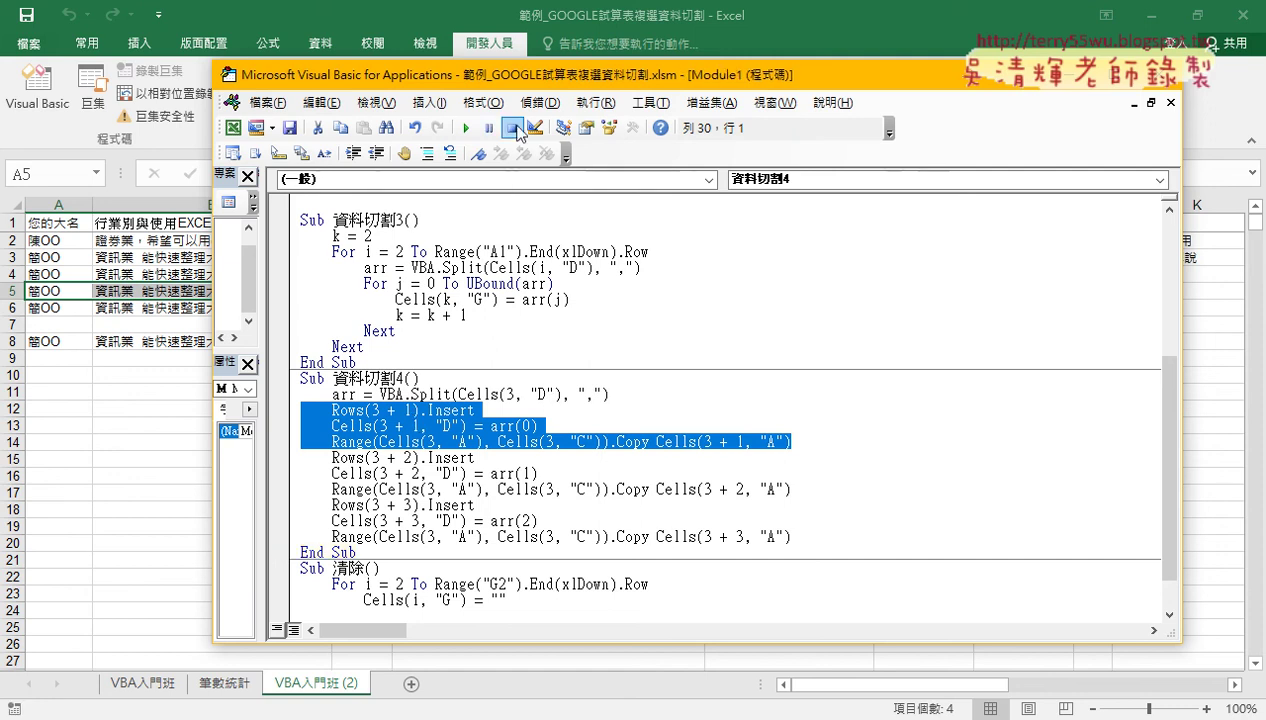
{"action": "mouse_move", "coordinate": [793, 538]}
{"action": "left_mouse_down"}
{"action": "mouse_move", "coordinate": [271, 425]}
{"action": "mouse_move", "coordinate": [268, 405]}
{"action": "left_mouse_up"}
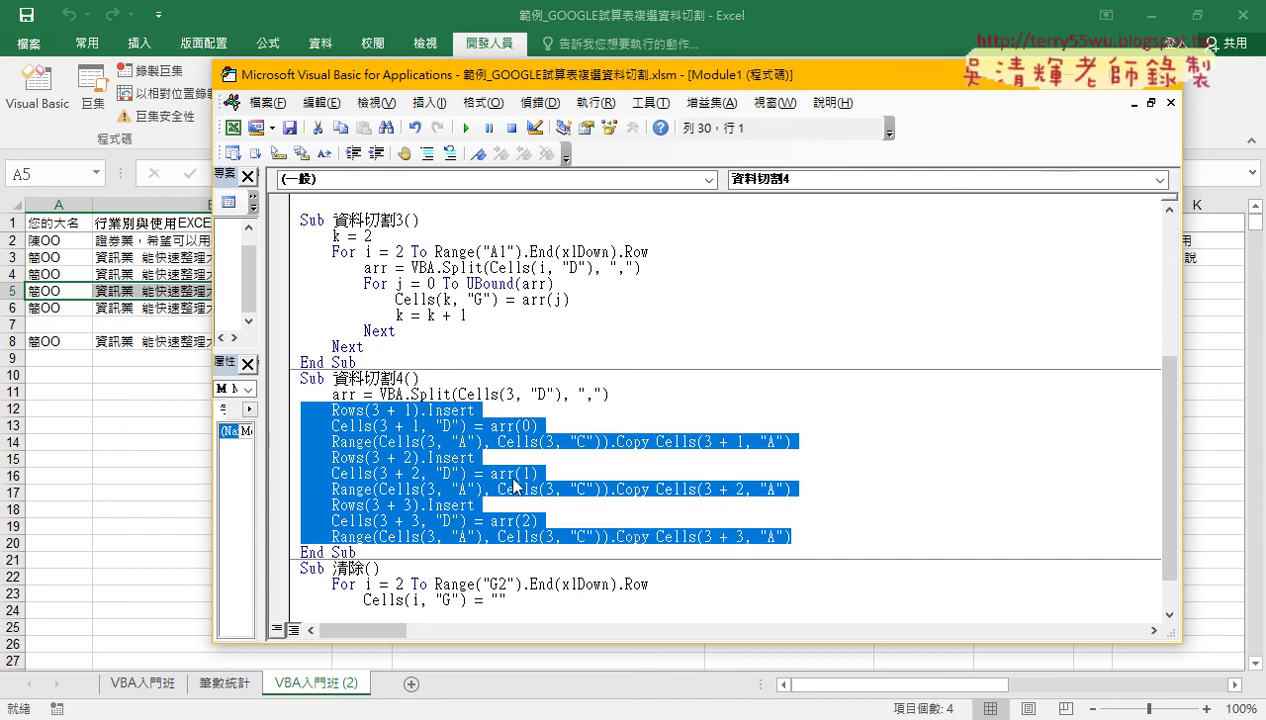
Add a 'For j=0 to 2' line and a matching Next after the Split line.
{"action": "left_click", "coordinate": [558, 410]}
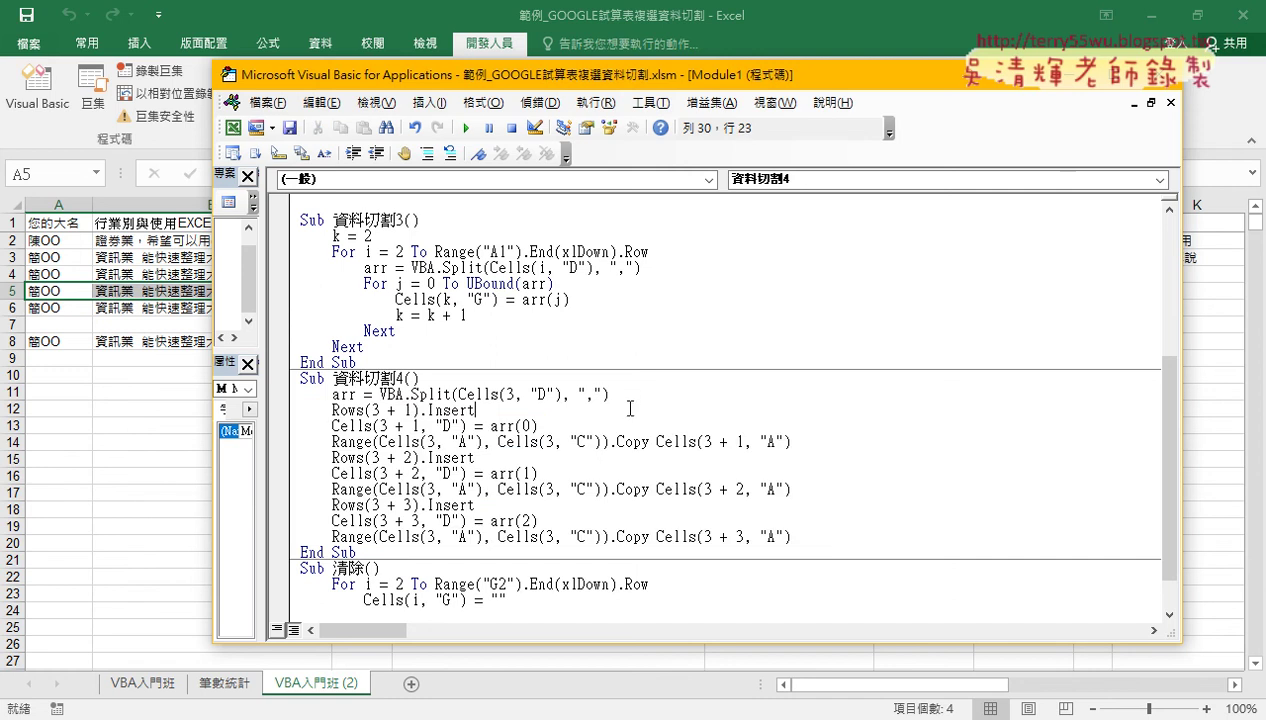
{"action": "left_click", "coordinate": [633, 398]}
{"action": "key", "text": "Return"}
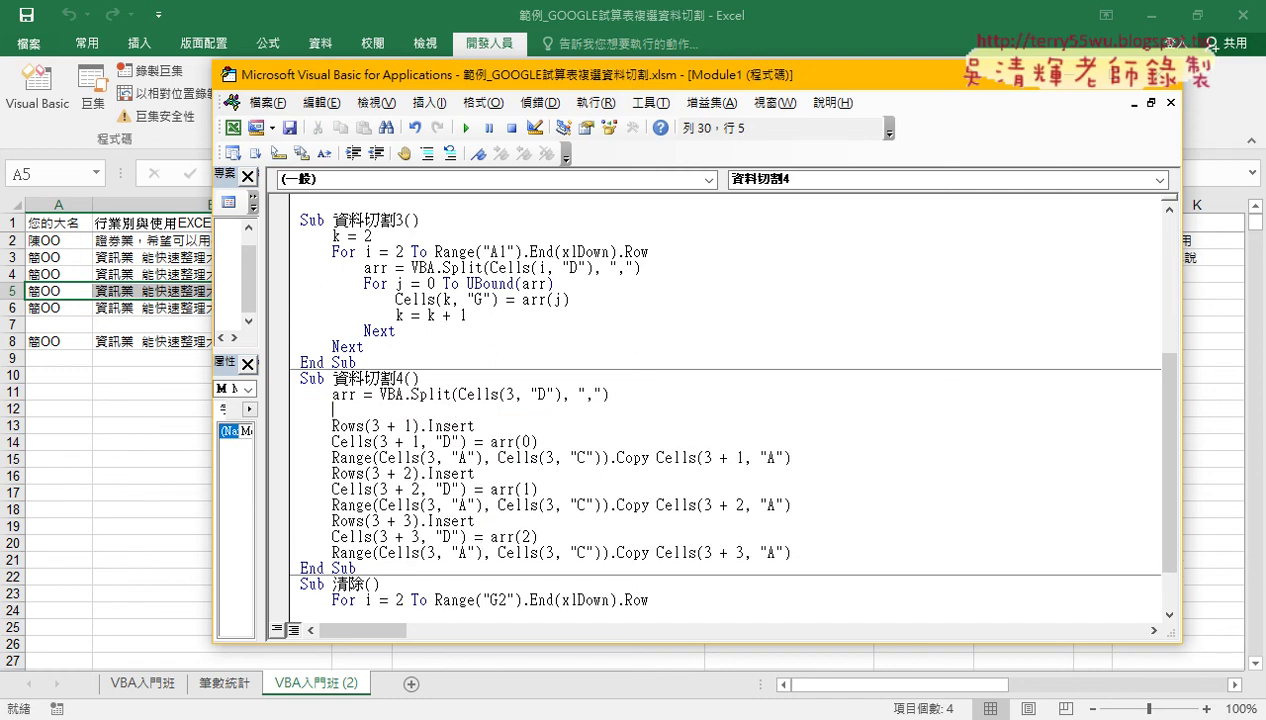
{"action": "type", "text": "for "}
{"action": "type", "text": "j"}
{"action": "type", "text": "=0 "}
{"action": "type", "text": "to "}
{"action": "type", "text": "2"}
{"action": "key", "text": "Return"}
{"action": "key", "text": "Return"}
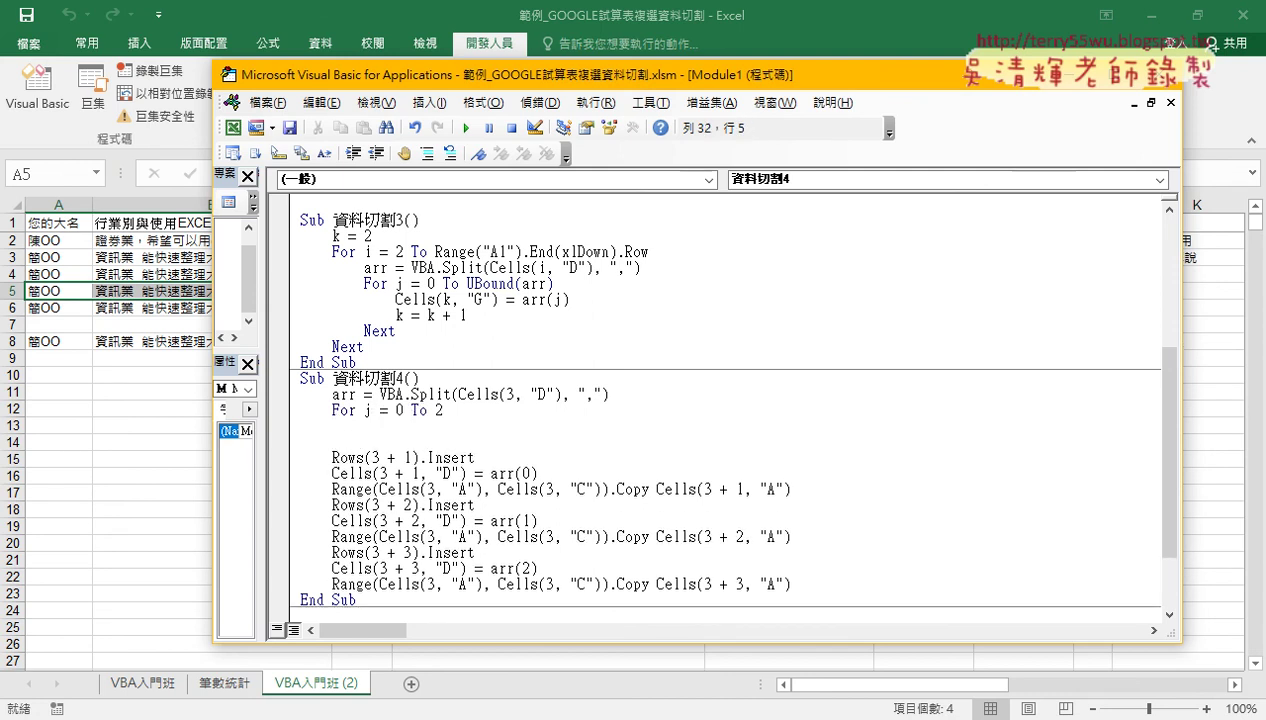
{"action": "type", "text": "next"}
Change the loop's end value from 2 to ubound(arr).
{"action": "key", "text": "Up"}
{"action": "key", "text": "Up"}
{"action": "key", "text": "Right"}
{"action": "key", "text": "Right"}
{"action": "key", "text": "Right"}
{"action": "key", "text": "Right"}
{"action": "key", "text": "Right"}
{"action": "key", "text": "Right"}
{"action": "key", "text": "Right"}
{"action": "key", "text": "Right"}
{"action": "key", "text": "shift+Right"}
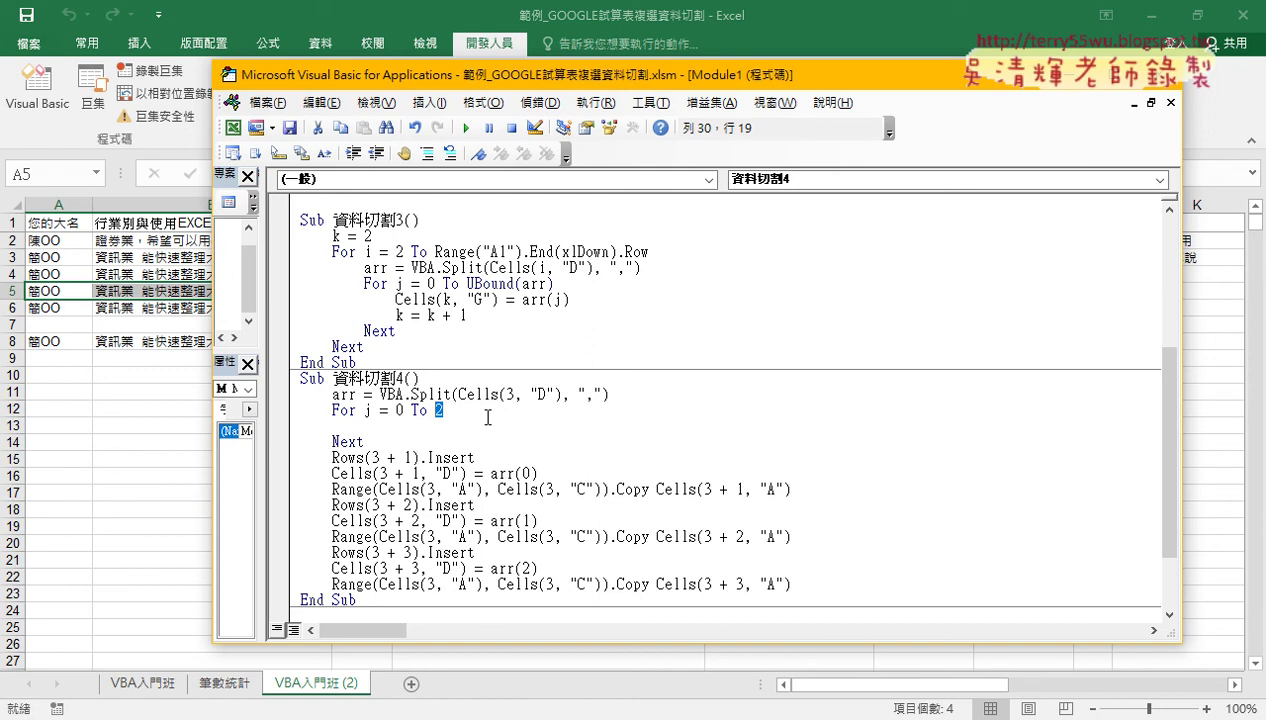
{"action": "type", "text": "u"}
{"action": "type", "text": "boun"}
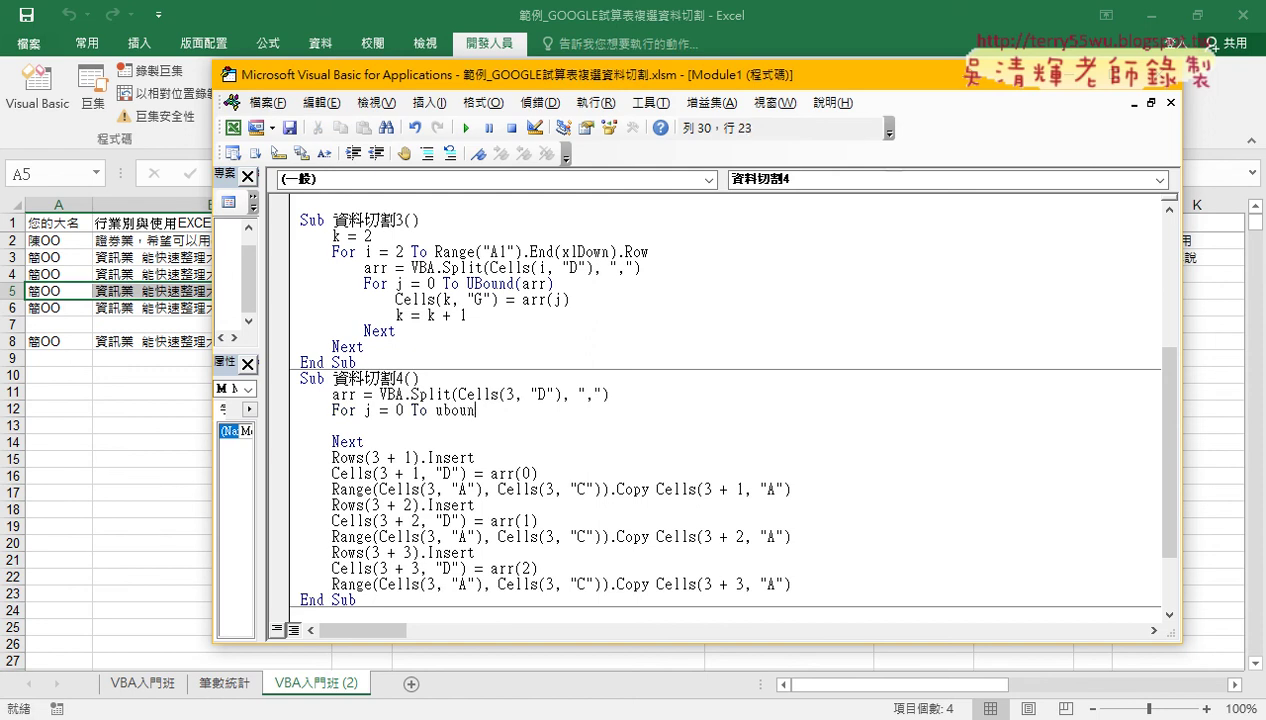
{"action": "type", "text": "d("}
{"action": "type", "text": "arr)"}
{"action": "left_click", "coordinate": [472, 457]}
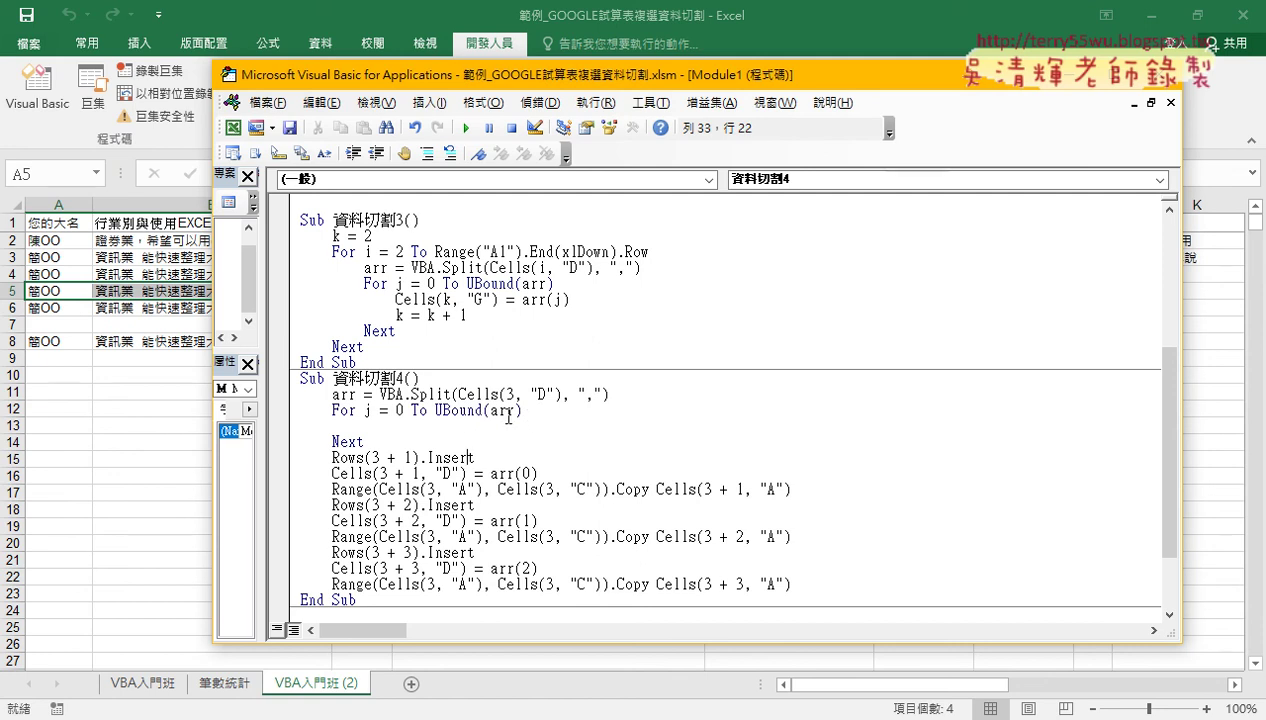
{"action": "mouse_move", "coordinate": [793, 489]}
{"action": "left_mouse_down"}
{"action": "mouse_move", "coordinate": [333, 487]}
{"action": "mouse_move", "coordinate": [307, 440]}
{"action": "left_mouse_up"}
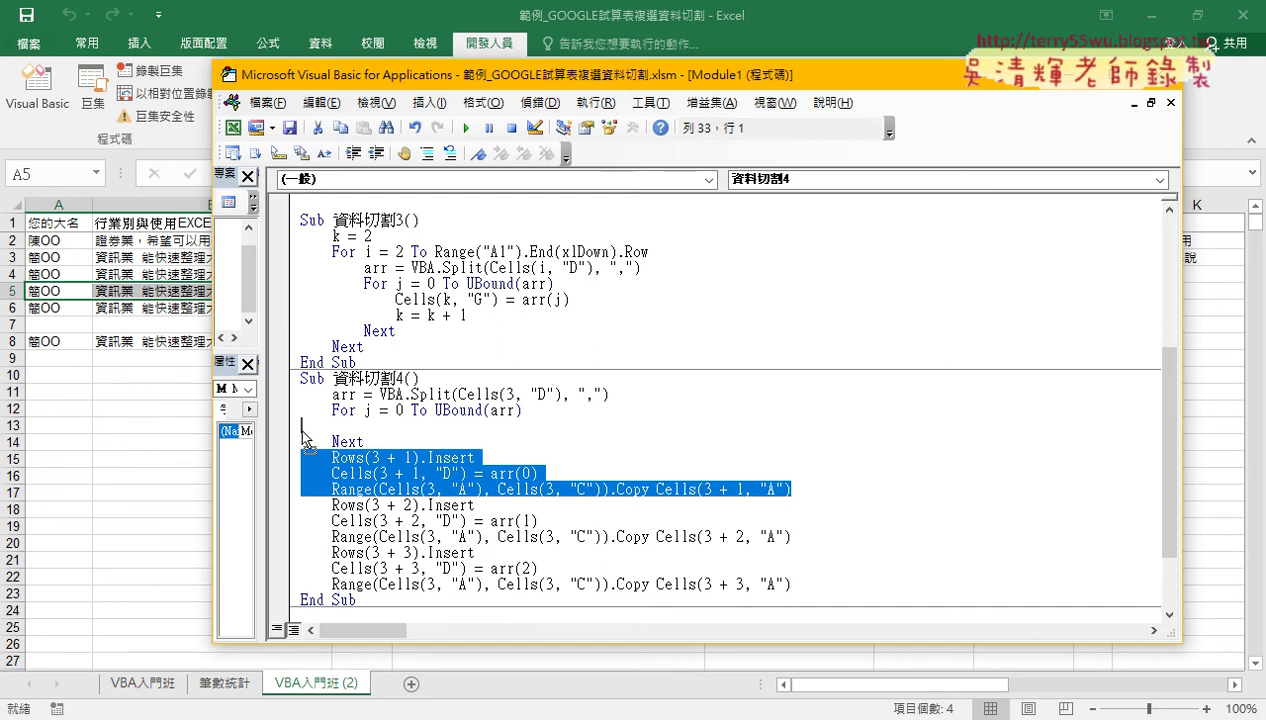
Copy the Rows, Cells and Range lines into the loop above Next and indent them one level.
{"action": "left_click_drag", "start_coordinate": [307, 440], "coordinate": [304, 432]}
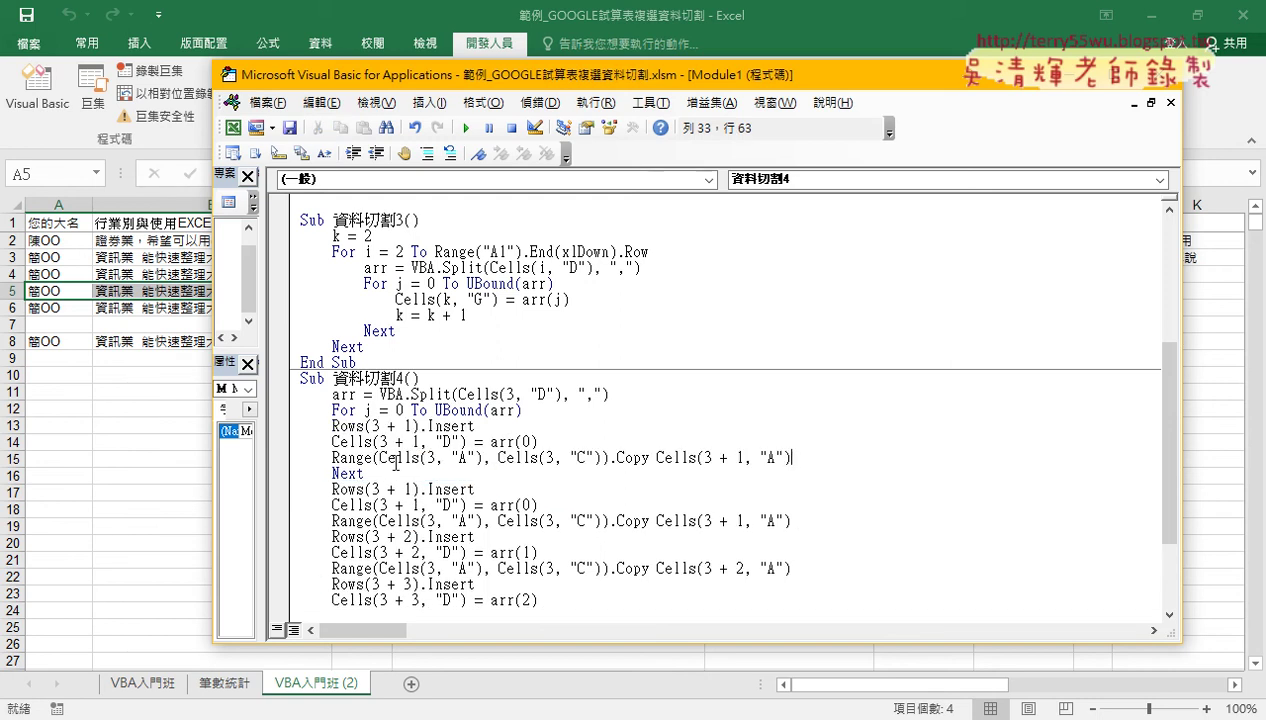
{"action": "left_click_drag", "start_coordinate": [816, 457], "coordinate": [266, 431]}
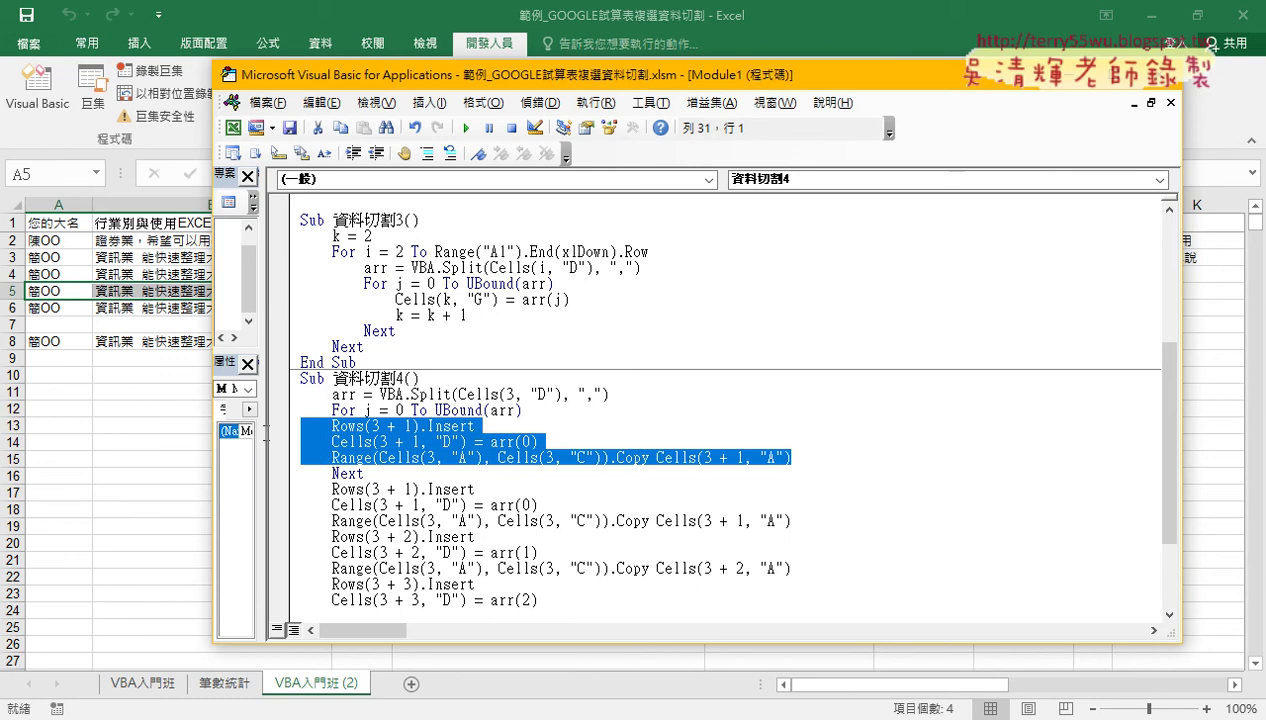
{"action": "key", "text": "Tab"}
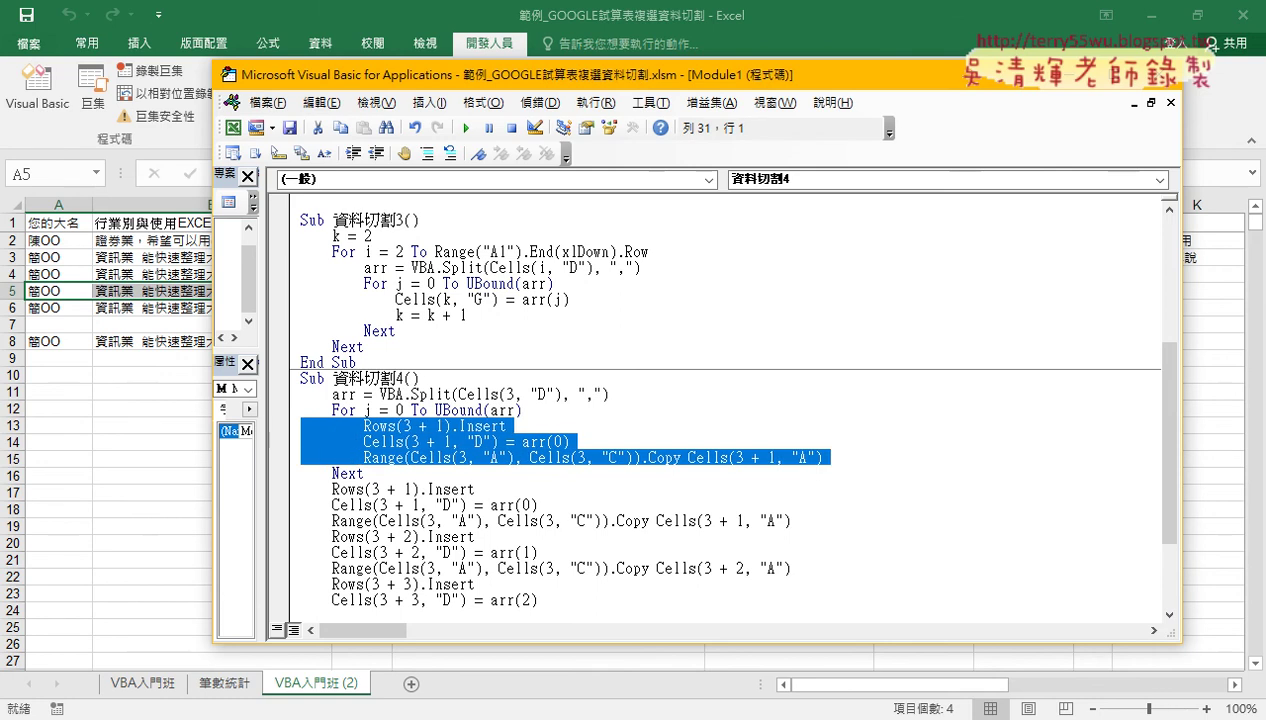
{"action": "scroll", "coordinate": [310, 483], "scroll_direction": "down", "scroll_amount": 2}
{"action": "mouse_move", "coordinate": [792, 520]}
{"action": "left_mouse_down"}
{"action": "mouse_move", "coordinate": [462, 505]}
{"action": "mouse_move", "coordinate": [237, 391]}
{"action": "left_mouse_up"}
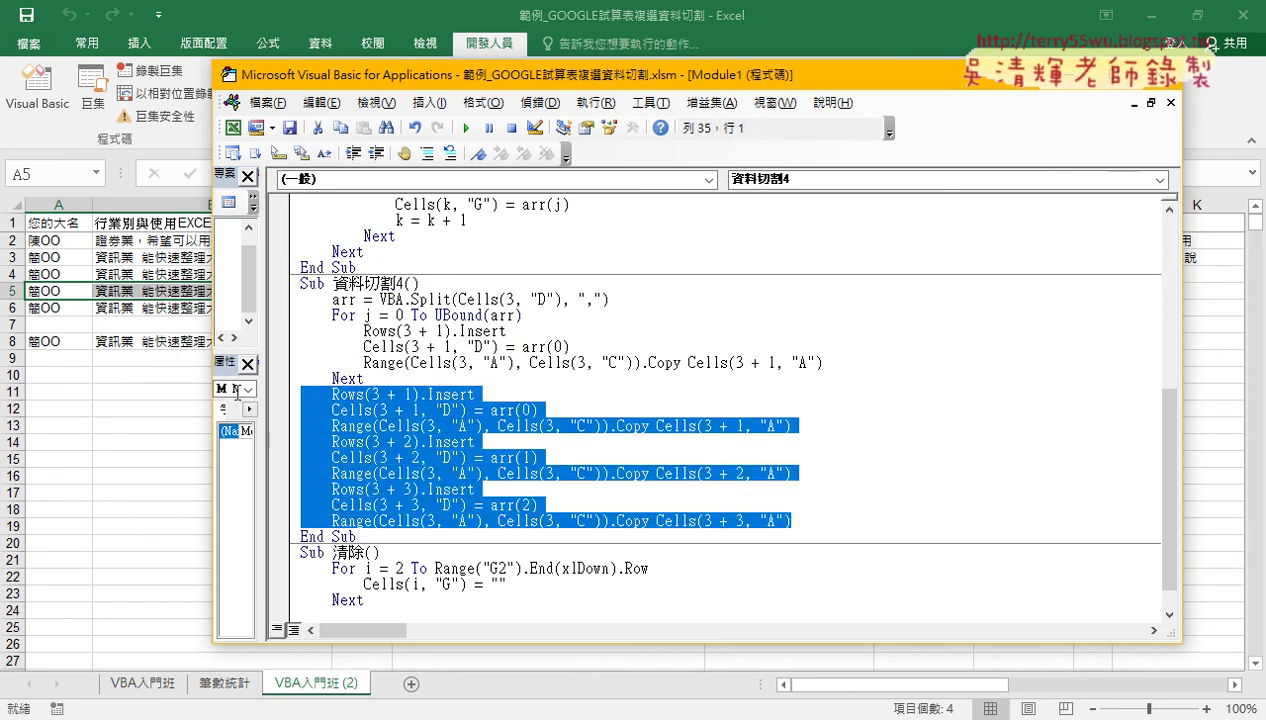
Comment out the nine old insert, fill and copy lines with Comment Block.
{"action": "right_click", "coordinate": [413, 138]}
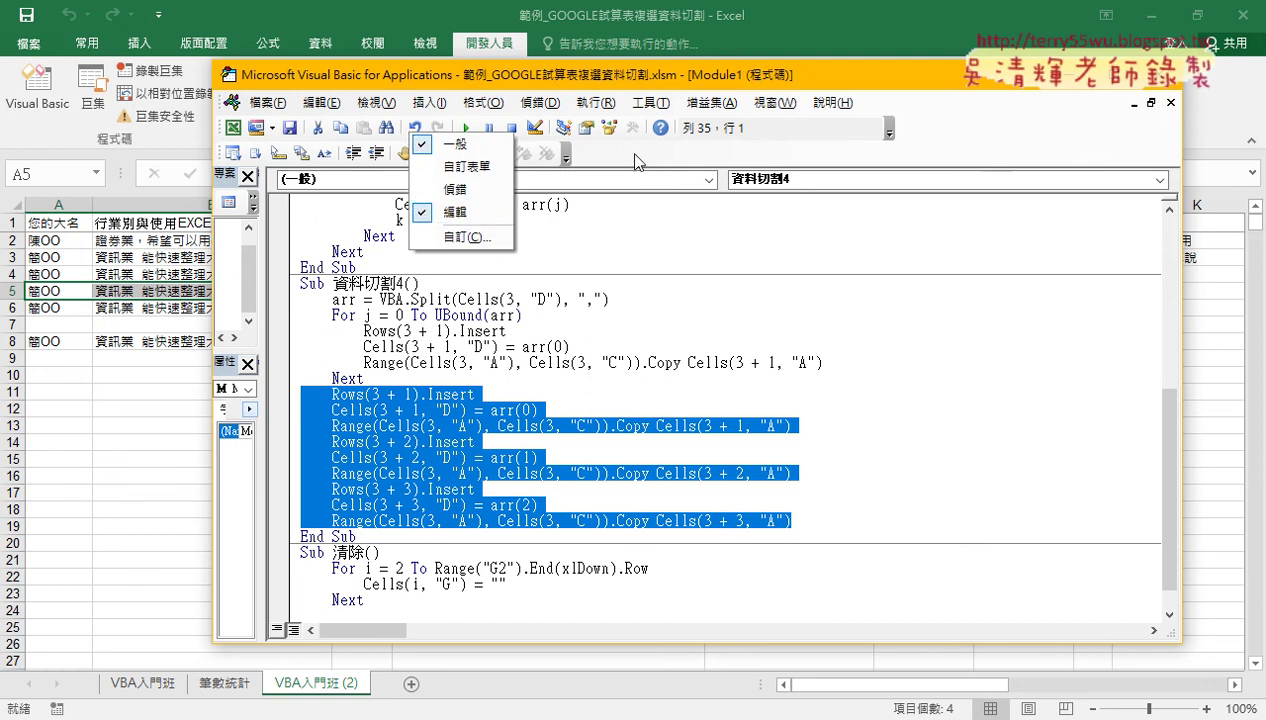
{"action": "key", "text": "Escape"}
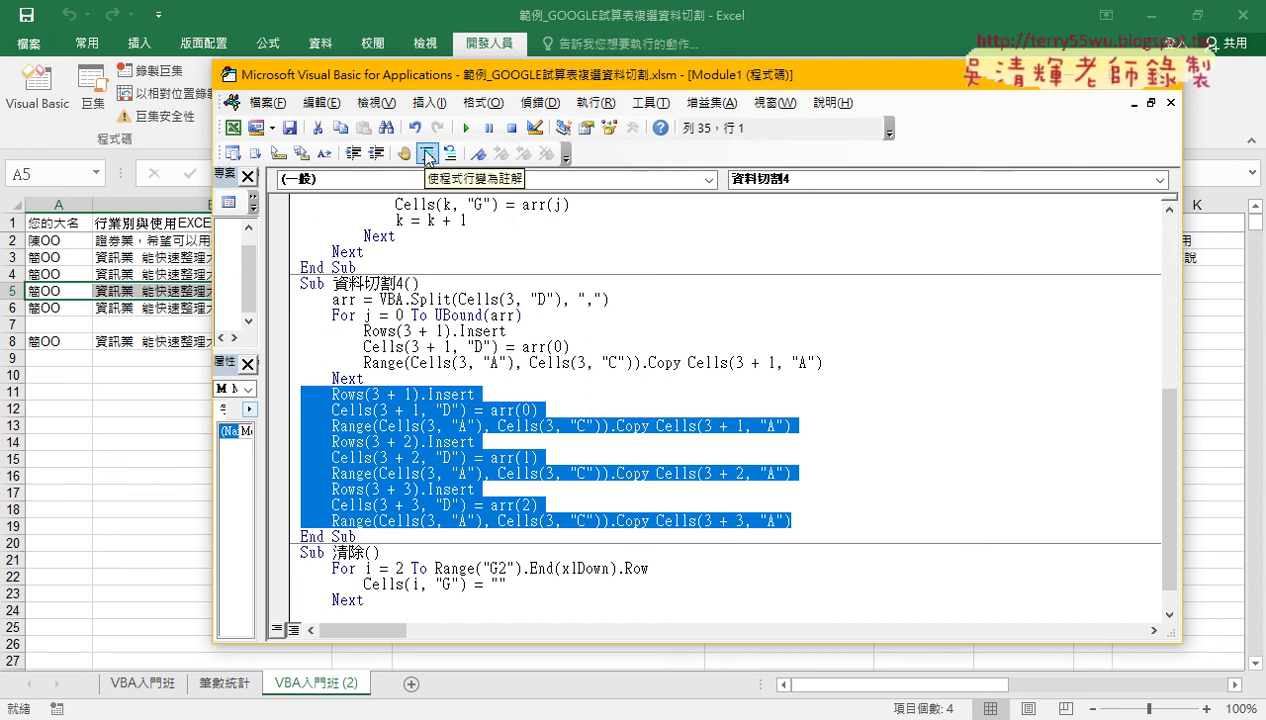
{"action": "left_click", "coordinate": [427, 155]}
{"action": "left_click", "coordinate": [428, 405]}
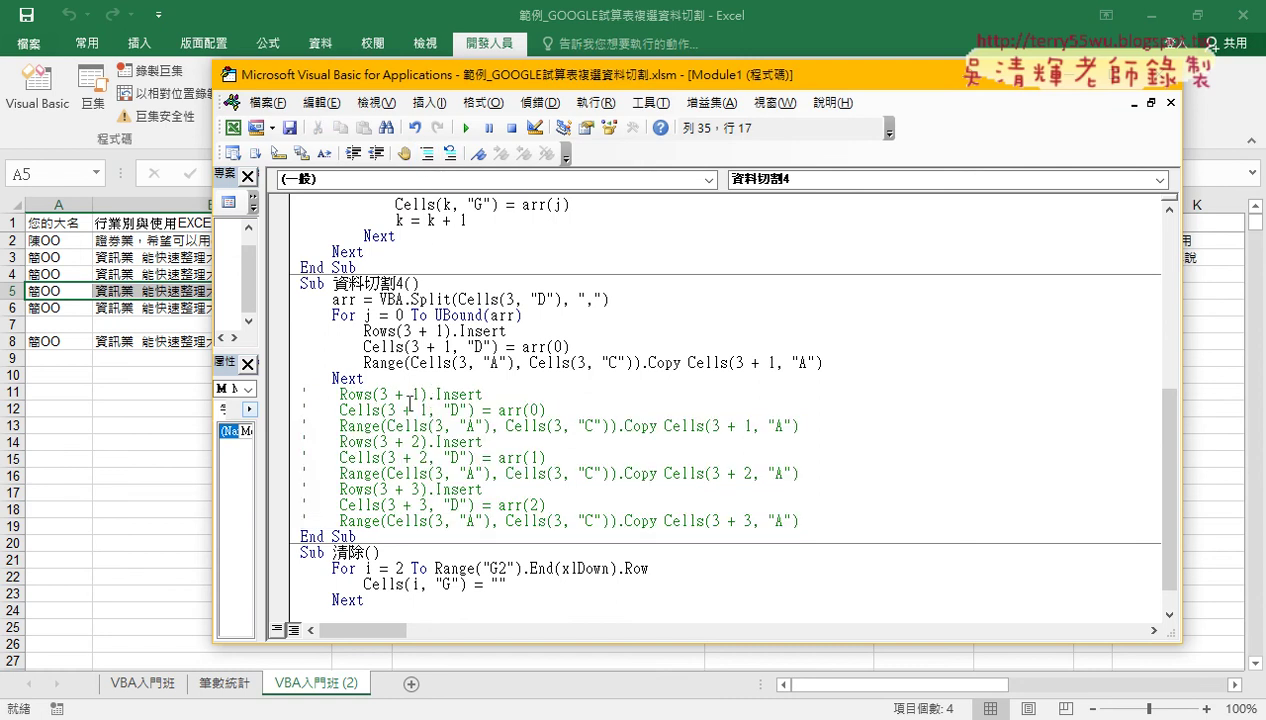
Select the loop variable j and the 1 in Rows(3 + 1).
{"action": "left_click", "coordinate": [365, 315]}
{"action": "double_click", "coordinate": [366, 315]}
{"action": "left_click", "coordinate": [436, 331]}
{"action": "double_click", "coordinate": [438, 331]}
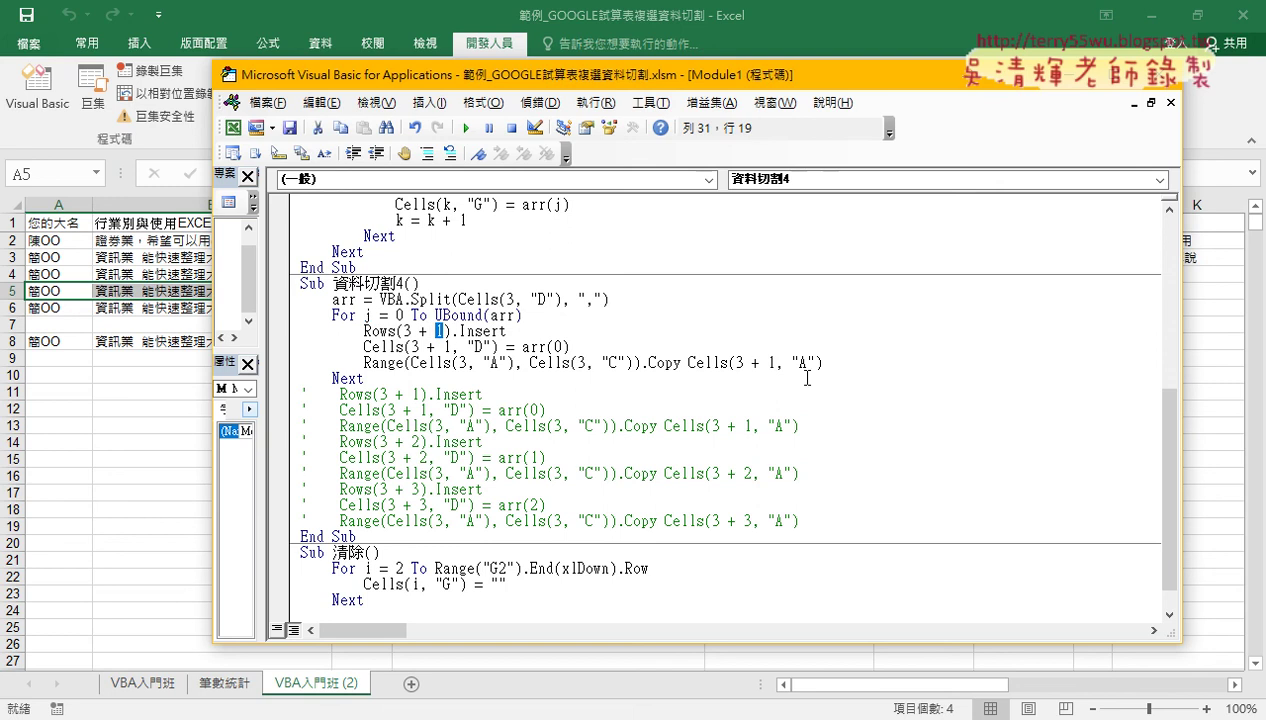
Insert 'j+' before the 1 in the Rows, Cells and copy-destination row offsets.
{"action": "left_click", "coordinate": [437, 331]}
{"action": "type", "text": "j"}
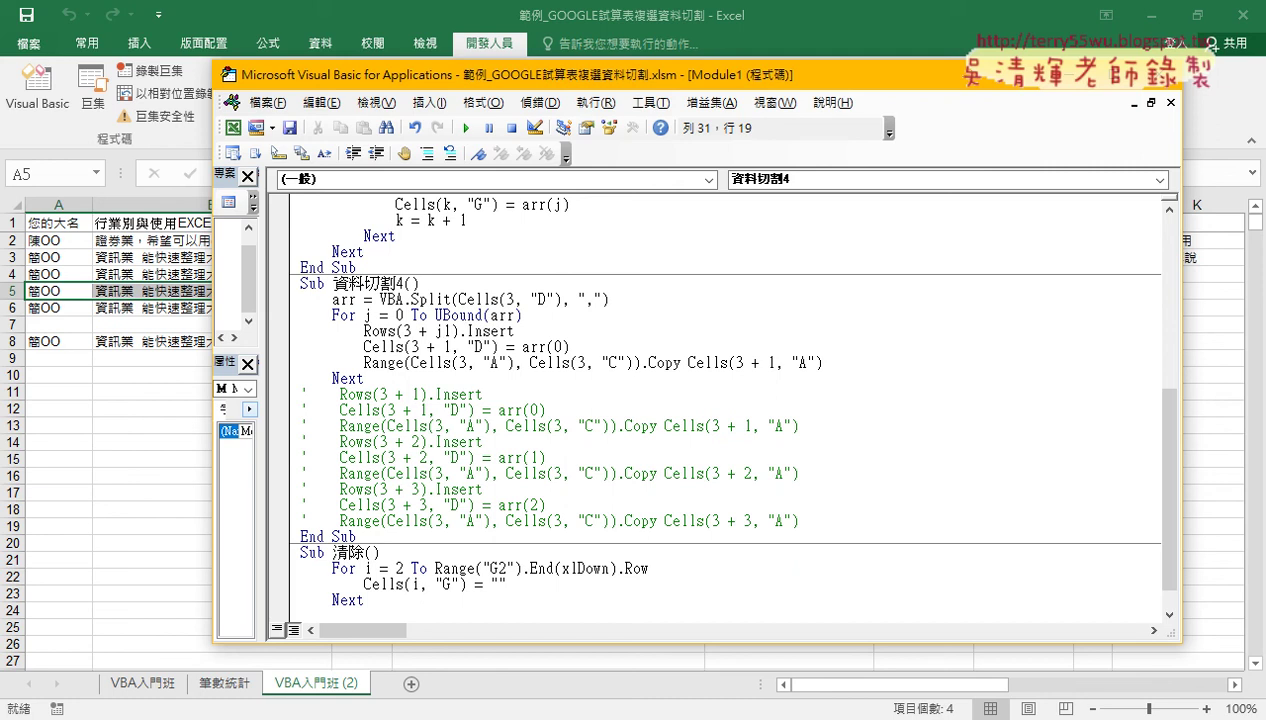
{"action": "type", "text": "+"}
{"action": "left_click", "coordinate": [441, 347]}
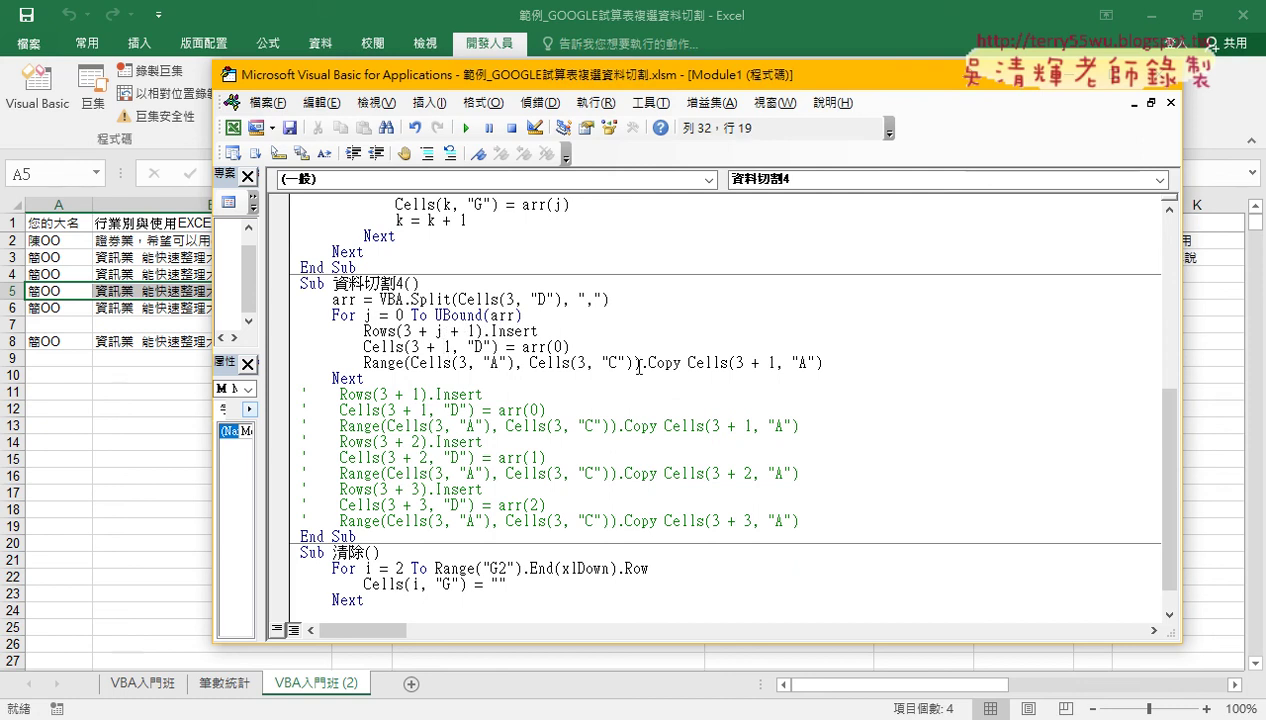
{"action": "type", "text": "j+"}
{"action": "left_click", "coordinate": [458, 362]}
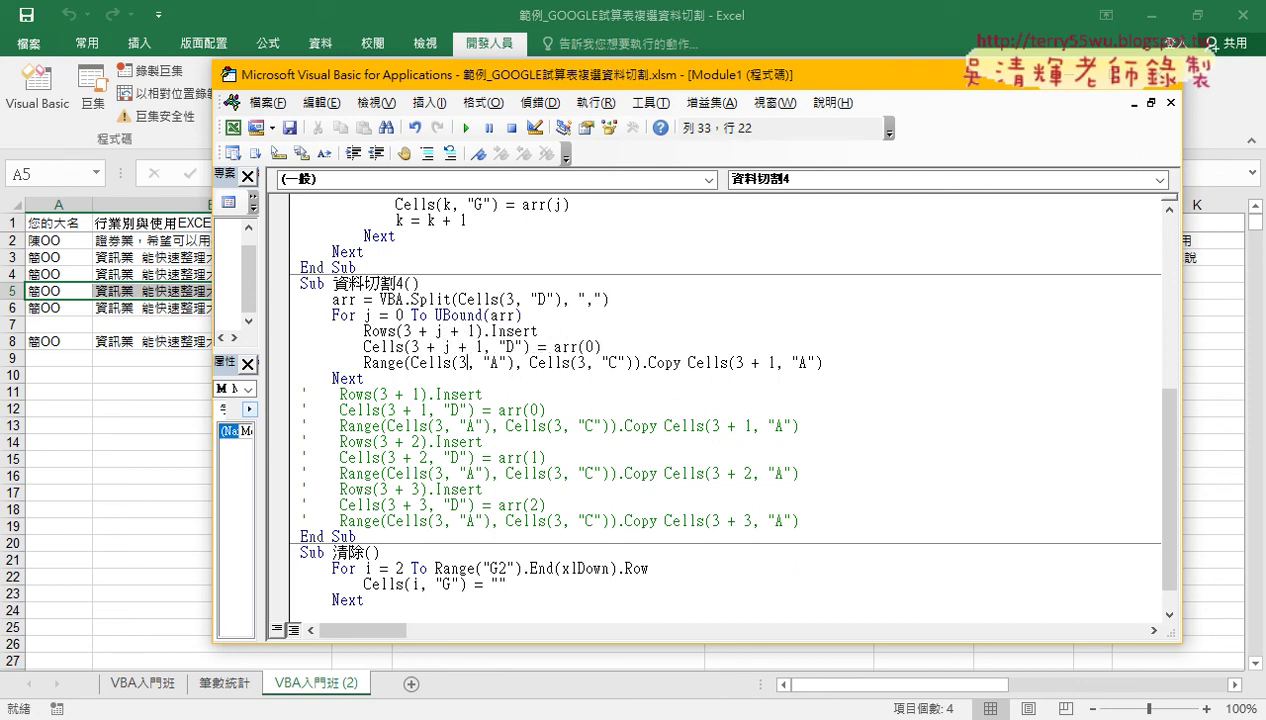
{"action": "left_click", "coordinate": [556, 362]}
{"action": "left_click", "coordinate": [757, 362]}
{"action": "type", "text": "j+"}
Change arr(0) to arr(j) in the Cells line.
{"action": "double_click", "coordinate": [590, 346]}
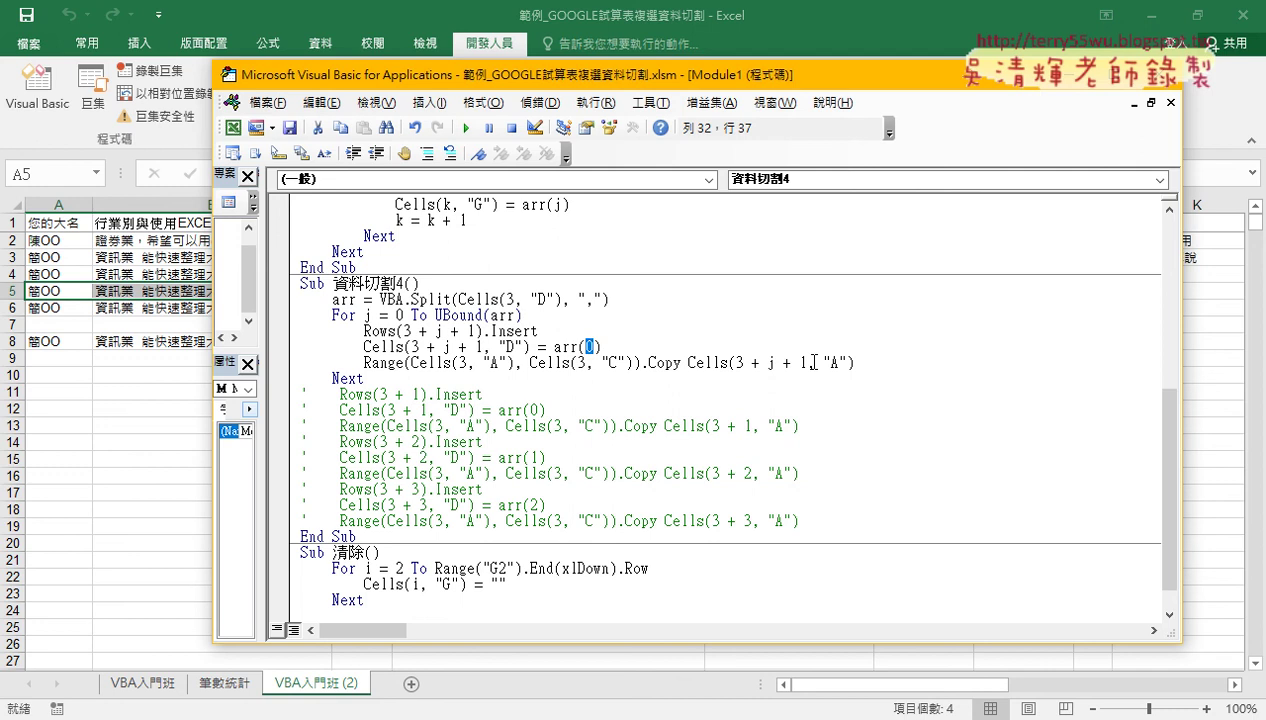
{"action": "type", "text": "j"}
{"action": "left_click", "coordinate": [776, 437]}
Highlight the loop body, UBound(arr) limit, j + 1 offset and arr(j), then move the editor aside.
{"action": "left_click_drag", "start_coordinate": [392, 377], "coordinate": [298, 315]}
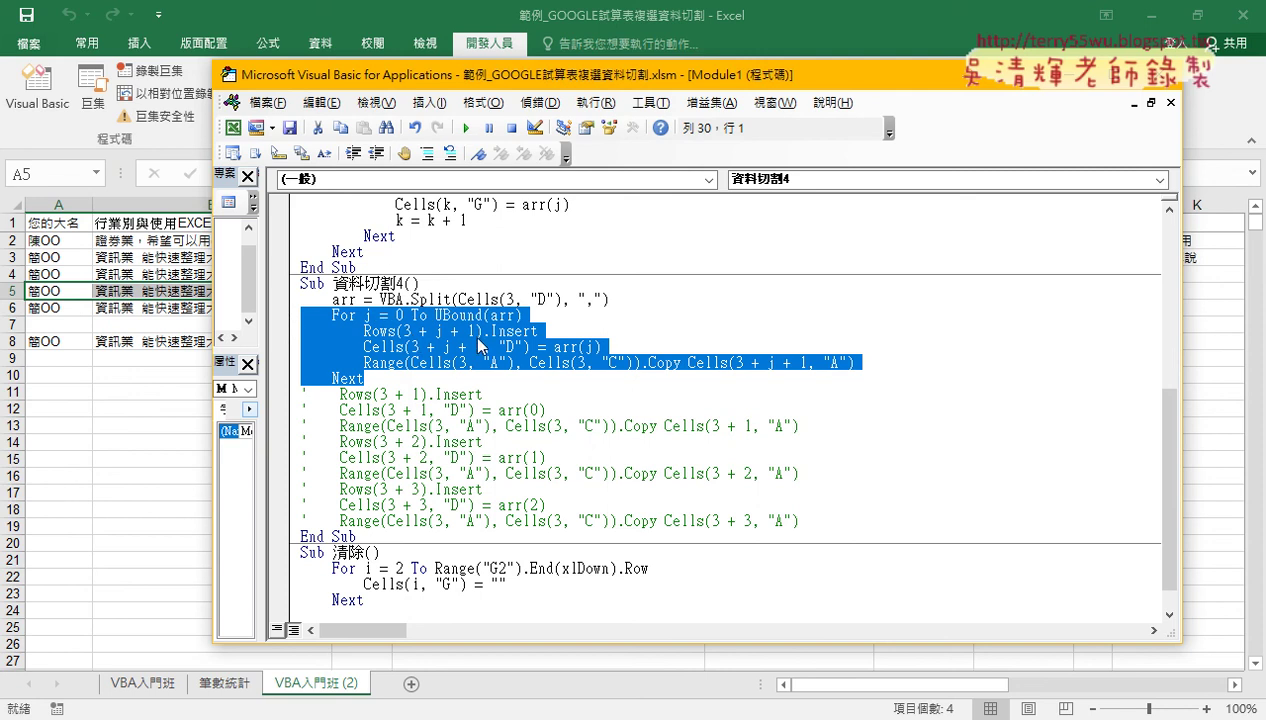
{"action": "left_click_drag", "start_coordinate": [878, 362], "coordinate": [274, 337]}
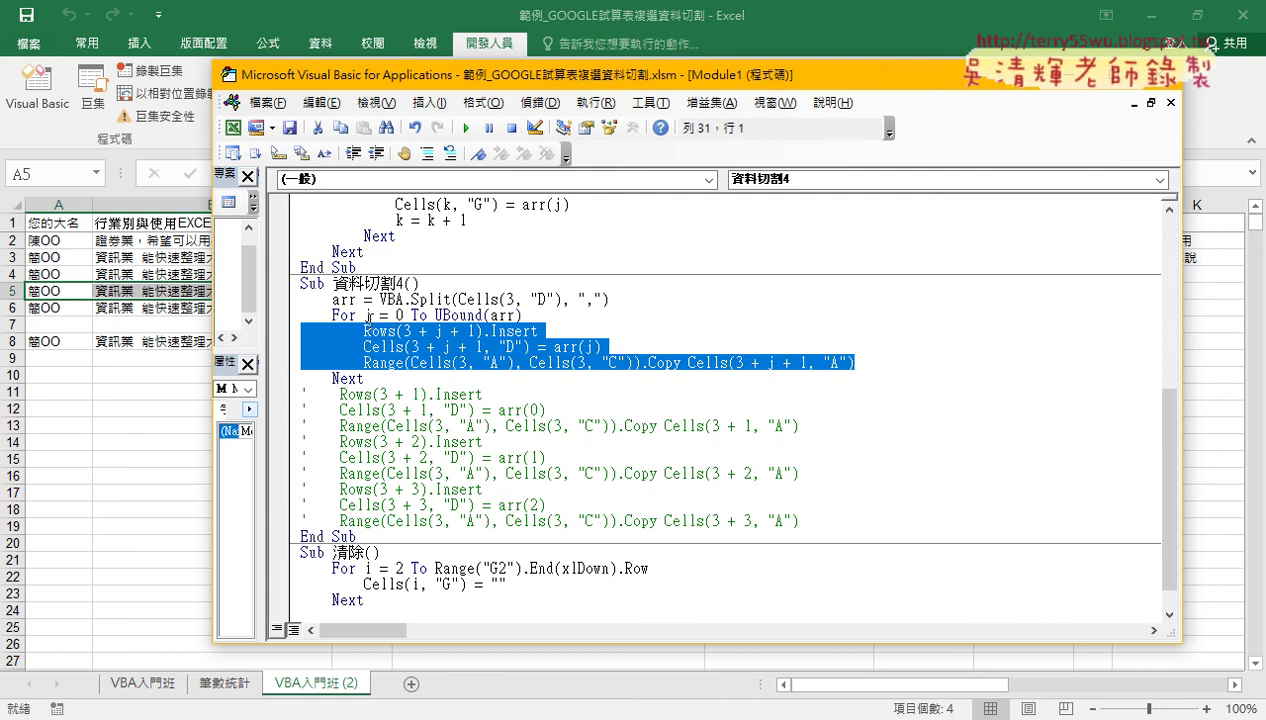
{"action": "left_click_drag", "start_coordinate": [523, 315], "coordinate": [437, 315]}
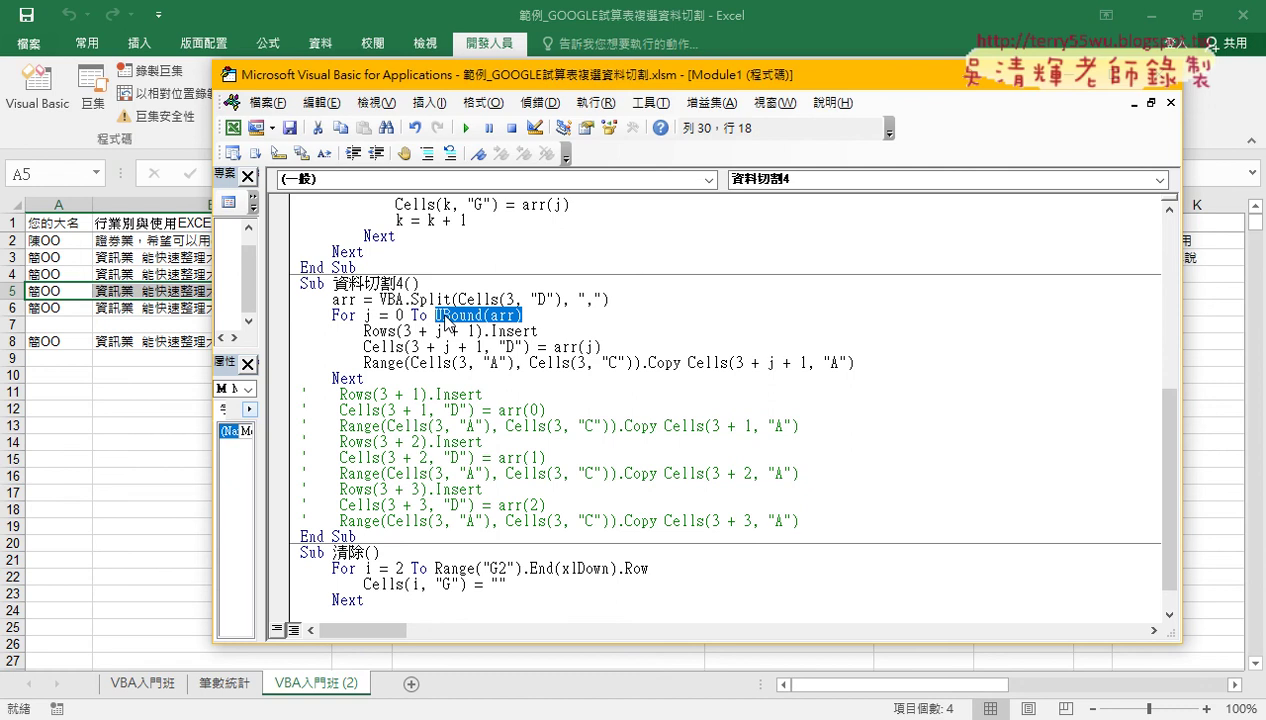
{"action": "left_click_drag", "start_coordinate": [436, 331], "coordinate": [484, 347]}
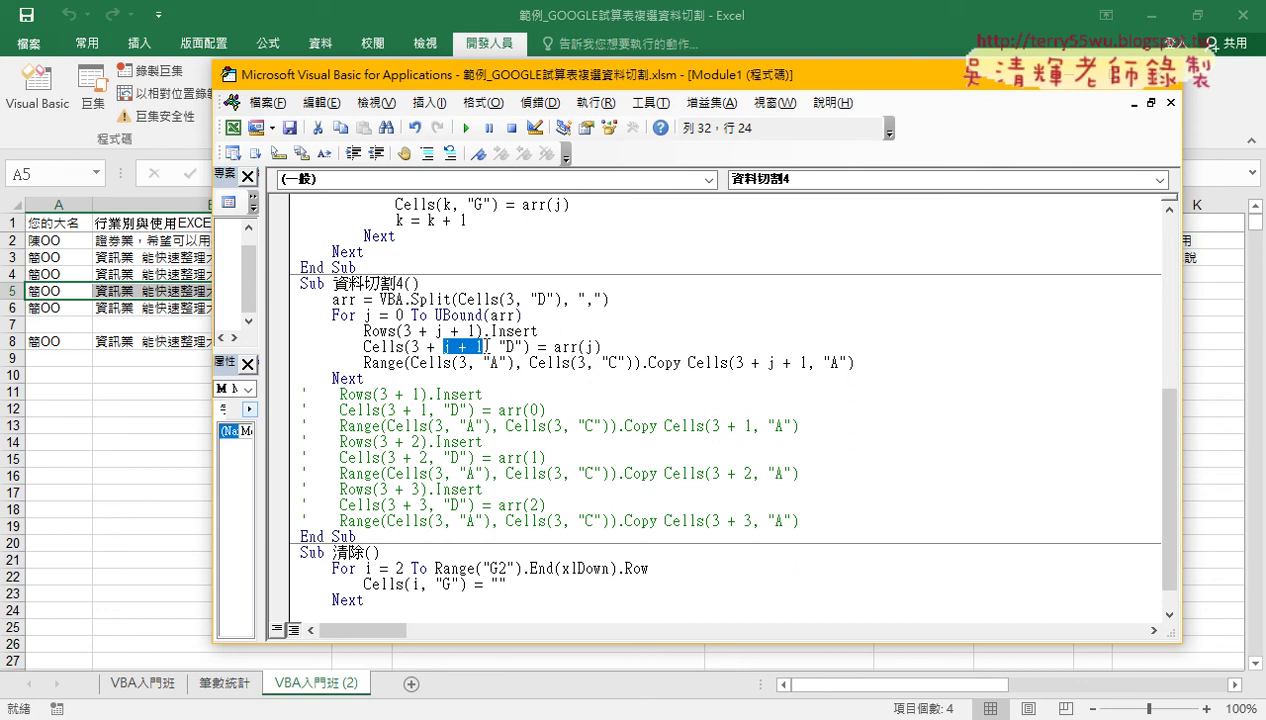
{"action": "double_click", "coordinate": [589, 347]}
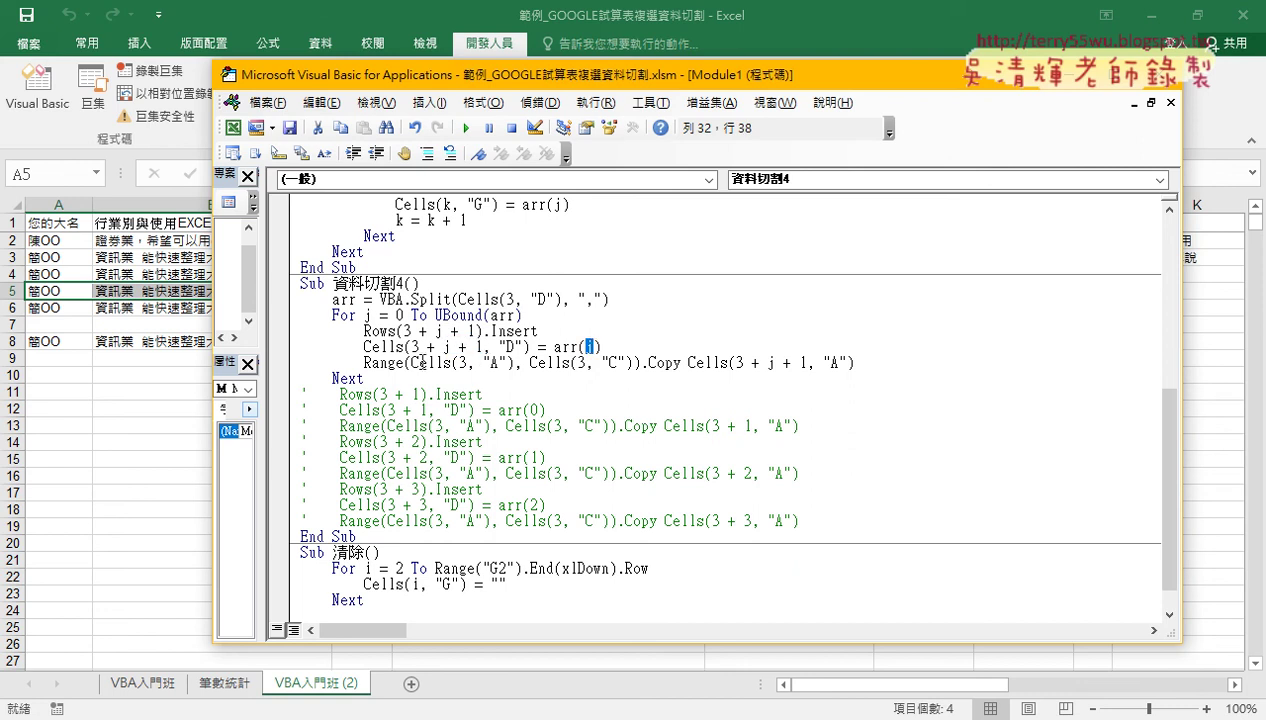
{"action": "left_click_drag", "start_coordinate": [410, 362], "coordinate": [636, 362]}
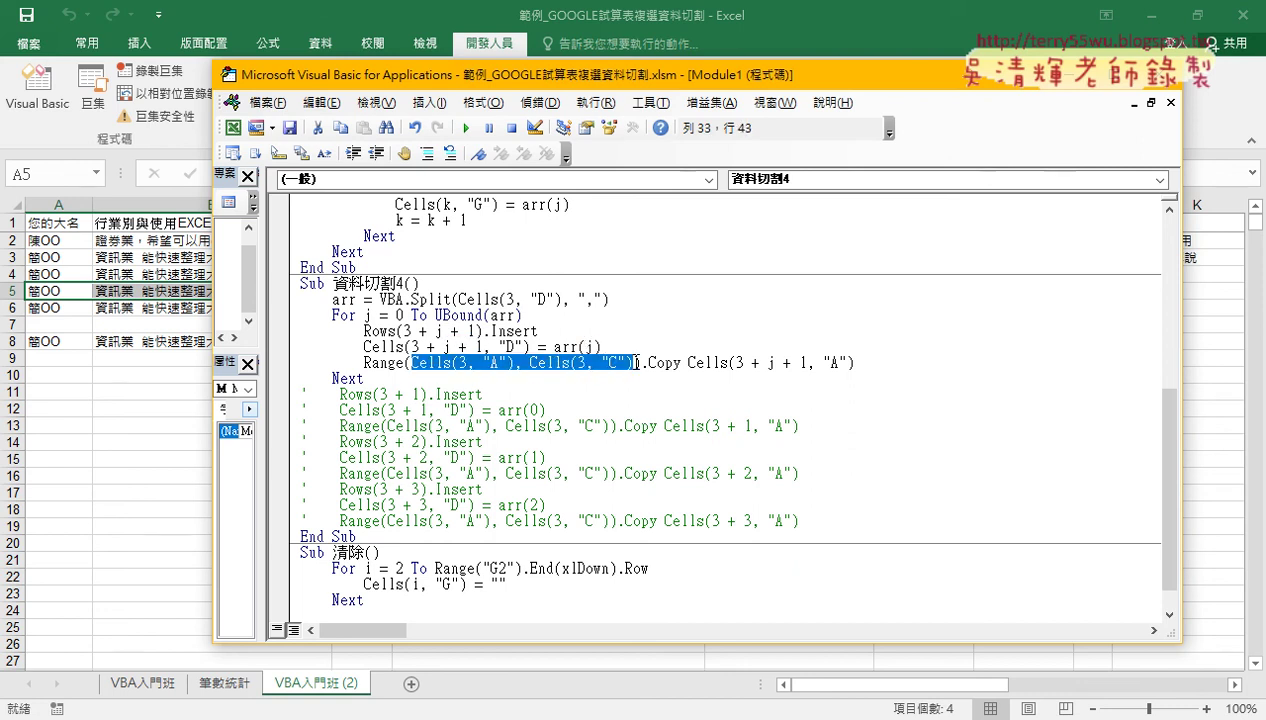
{"action": "left_click_drag", "start_coordinate": [736, 362], "coordinate": [806, 362]}
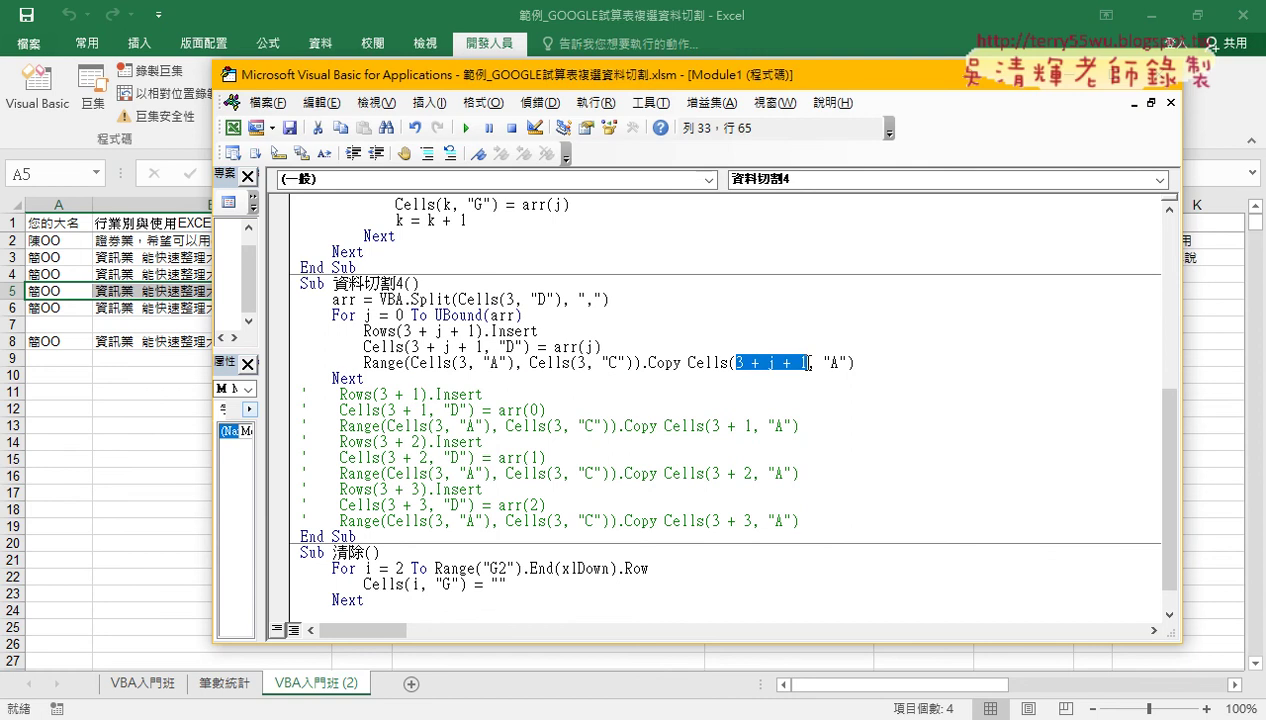
{"action": "left_click_drag", "start_coordinate": [614, 75], "coordinate": [888, 90]}
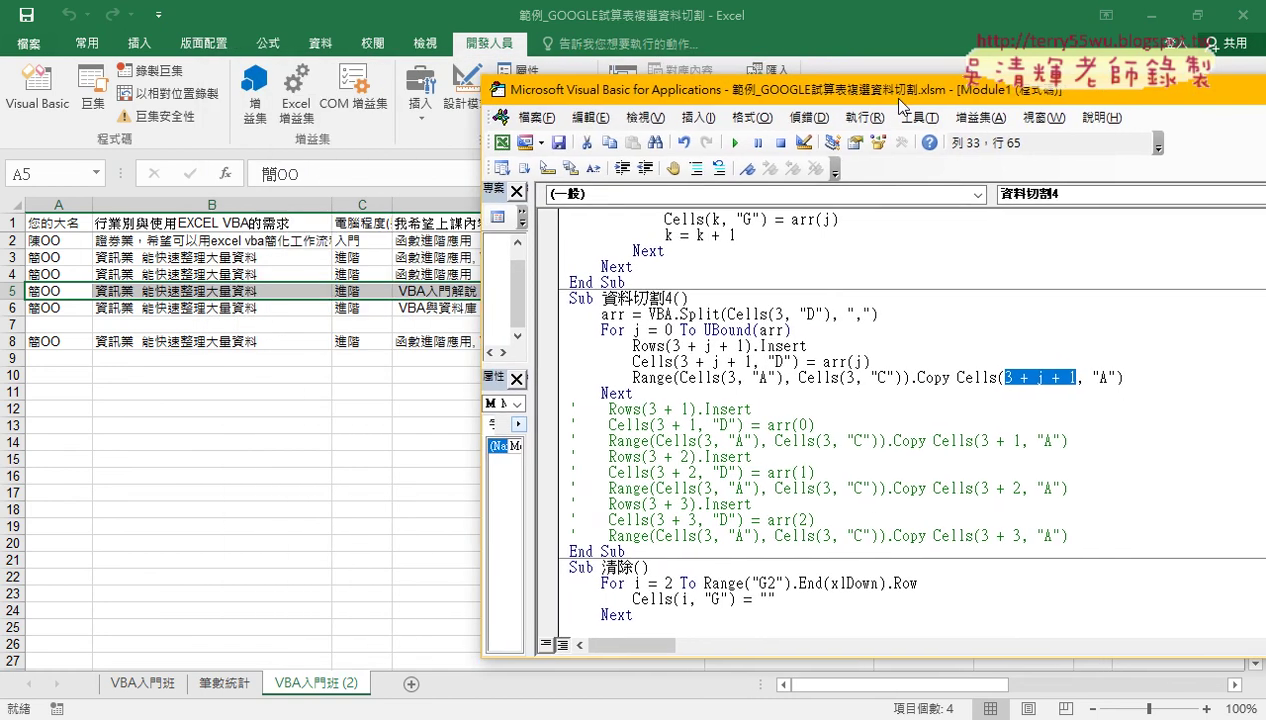
Delete the old split-result rows 4–6 and bring the VBA code editor back to front.
{"action": "left_click_drag", "start_coordinate": [17, 274], "coordinate": [17, 308]}
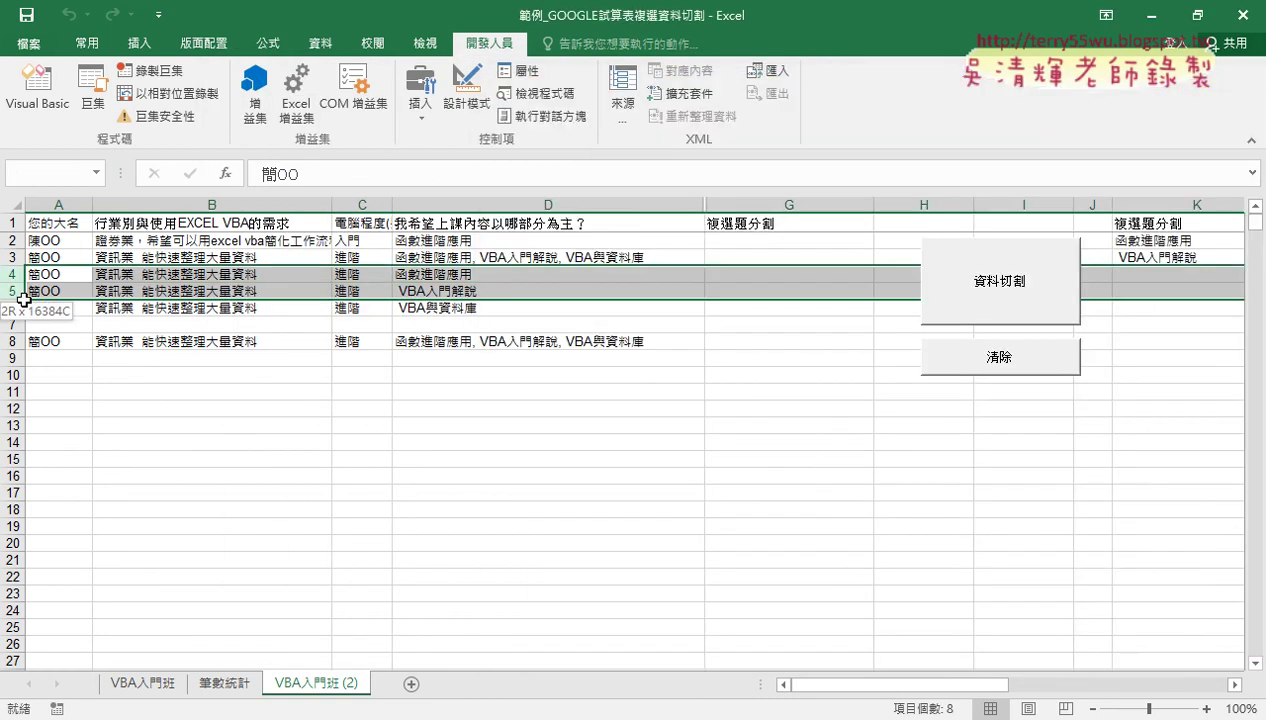
{"action": "right_click", "coordinate": [163, 298]}
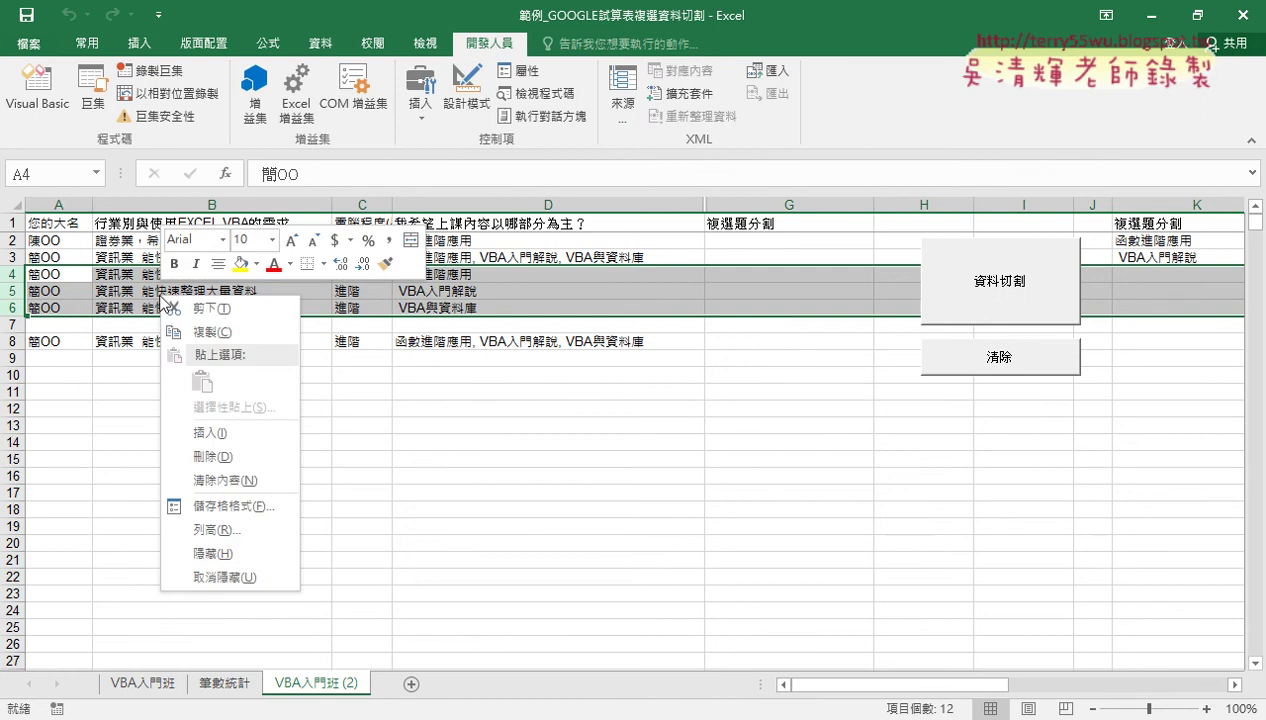
{"action": "left_click", "coordinate": [213, 456]}
{"action": "left_click", "coordinate": [37, 88]}
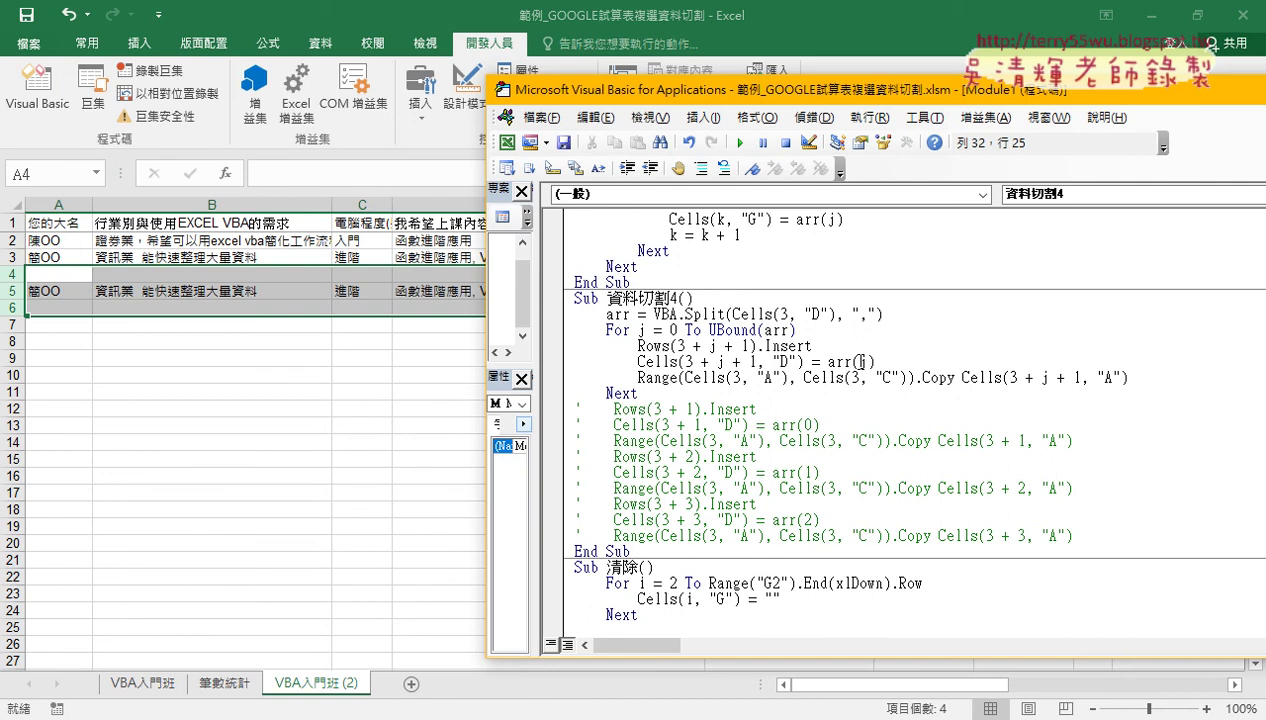
Step through the first loop pass, inserting row 4 with 函數進階應用 and row 3's A–C data.
{"action": "key", "text": "F8"}
{"action": "key", "text": "F8"}
{"action": "key", "text": "F8"}
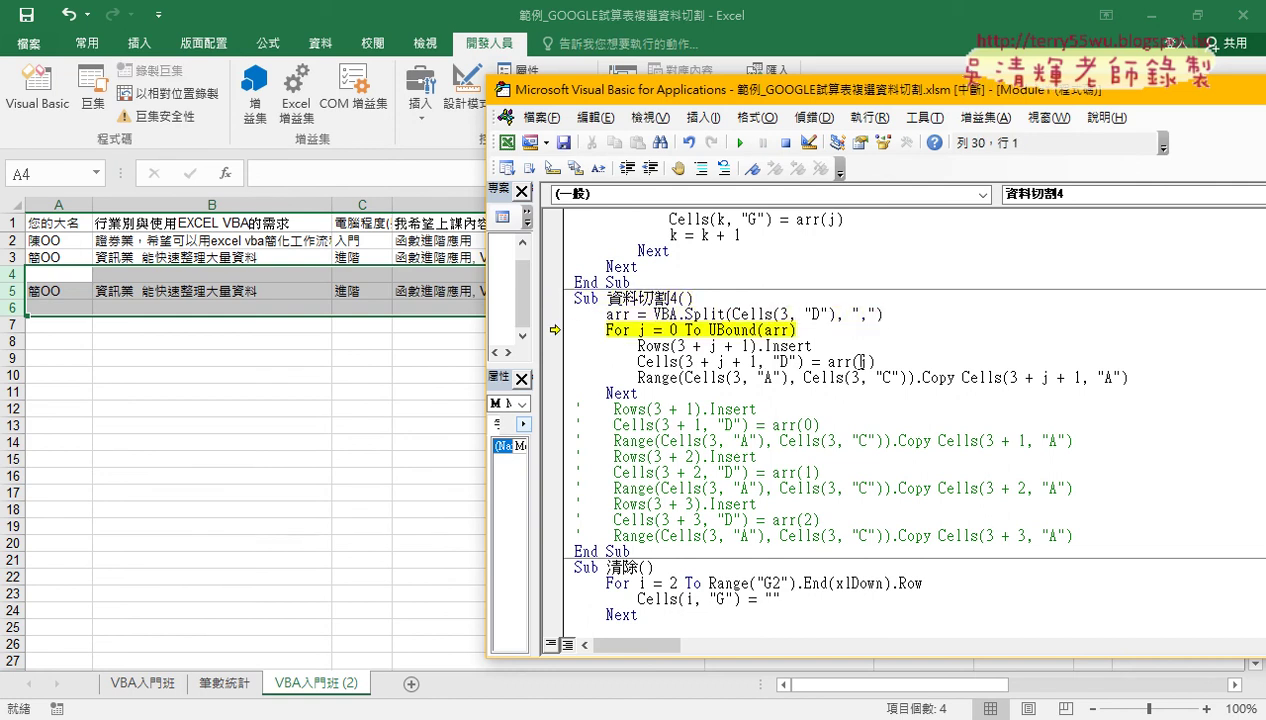
{"action": "key", "text": "F8"}
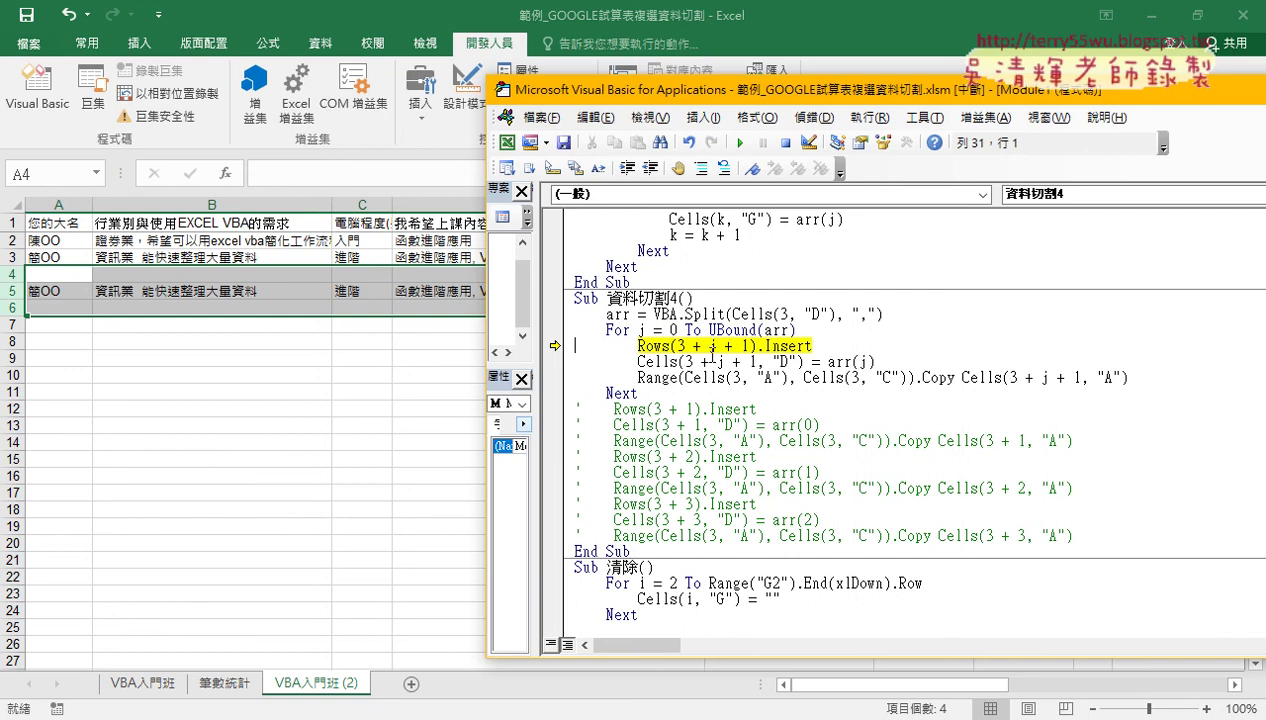
{"action": "mouse_move", "coordinate": [705, 345]}
{"action": "key", "text": "F8"}
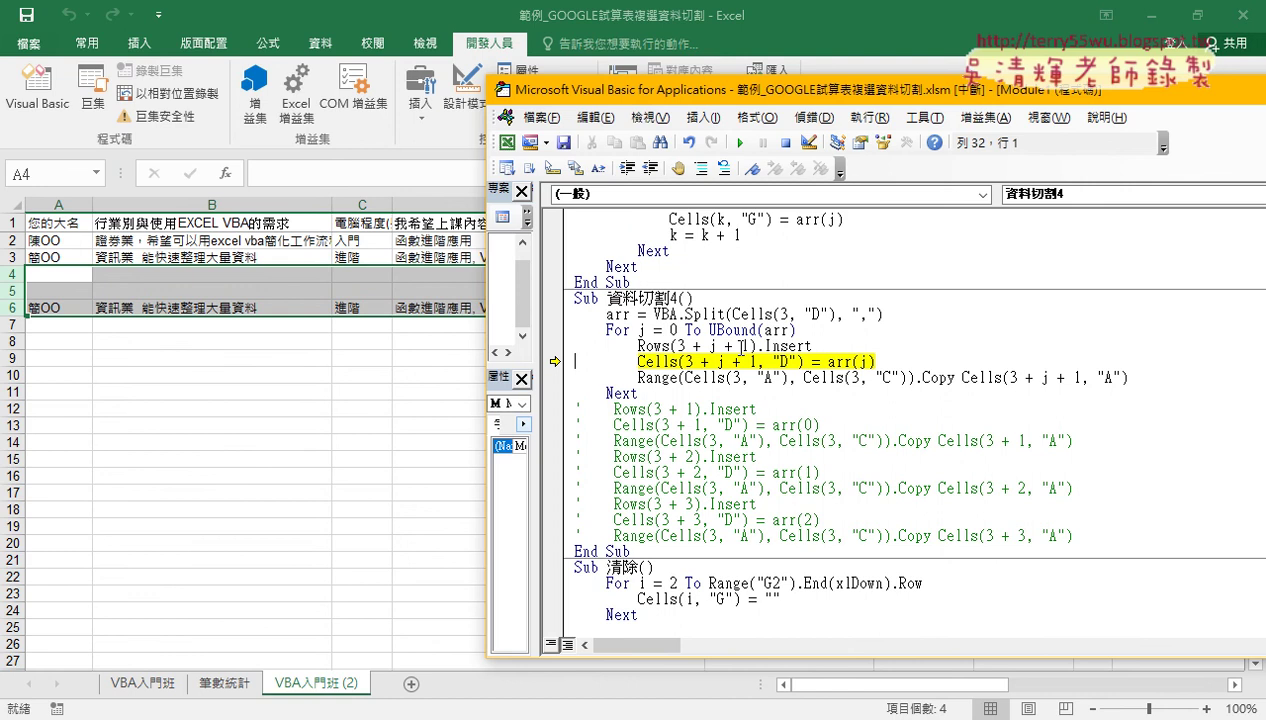
{"action": "left_click_drag", "start_coordinate": [786, 92], "coordinate": [935, 87]}
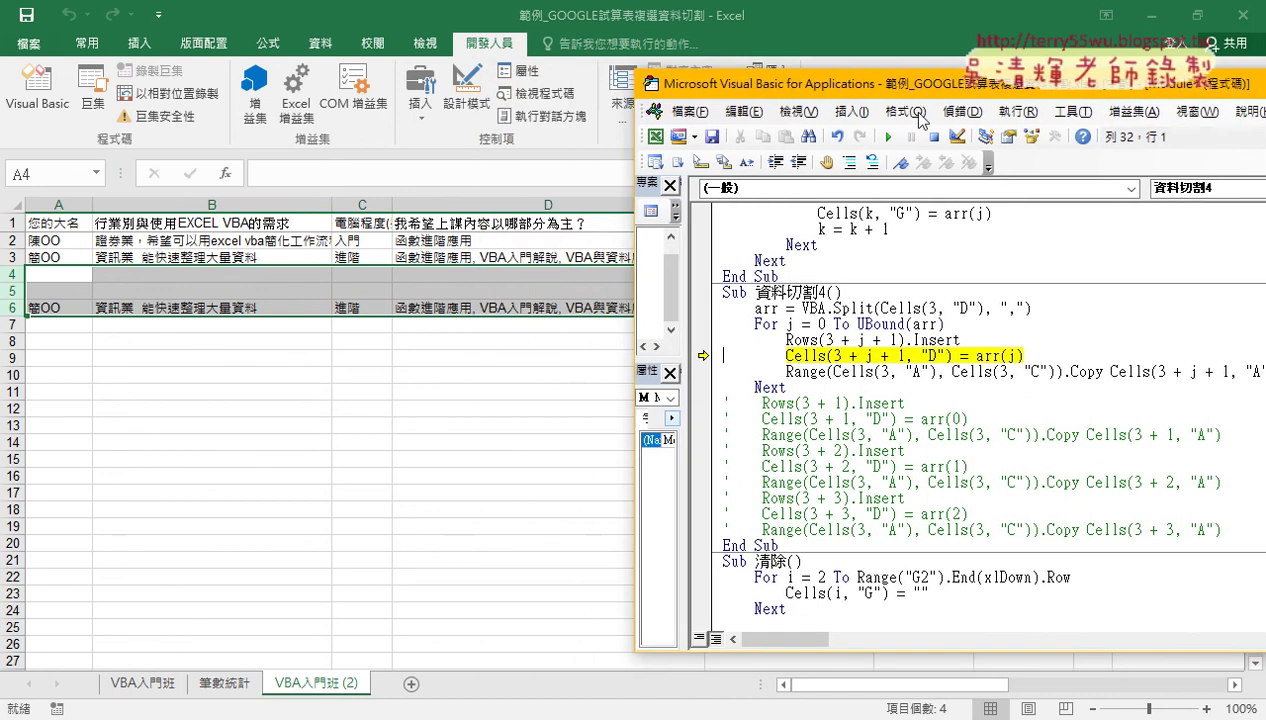
{"action": "left_click", "coordinate": [990, 356]}
{"action": "key", "text": "F8"}
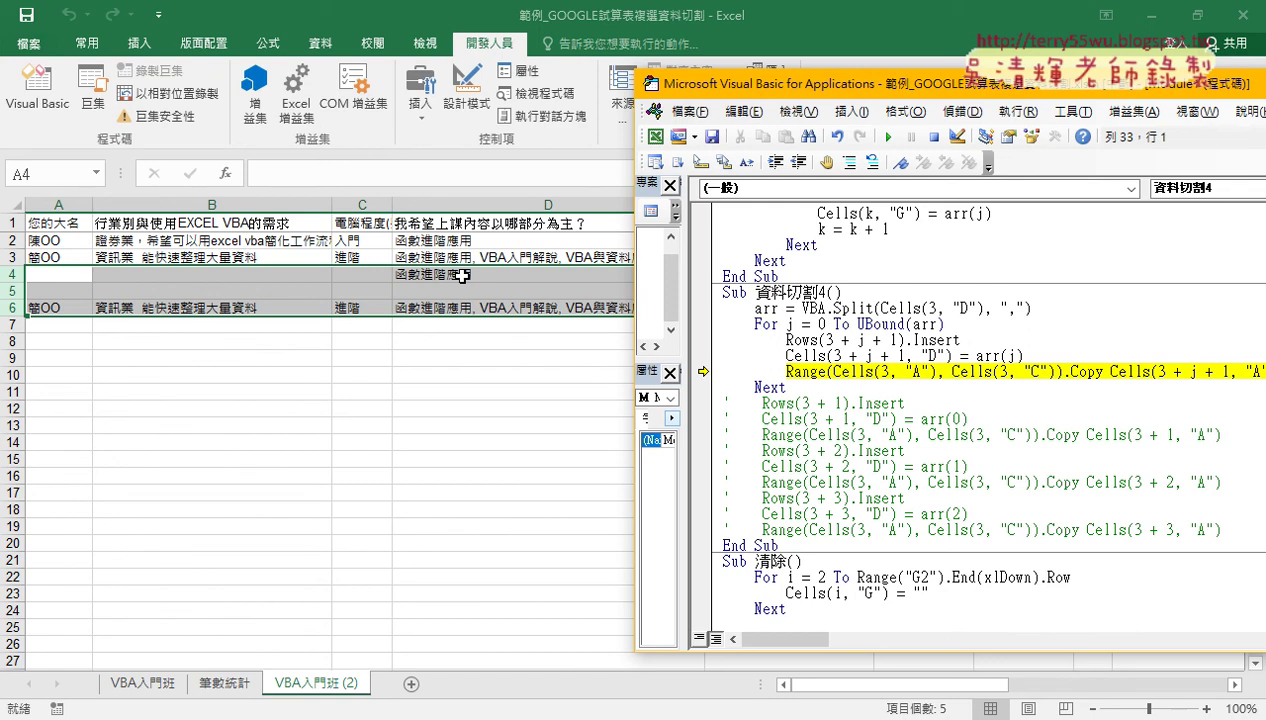
{"action": "key", "text": "F8"}
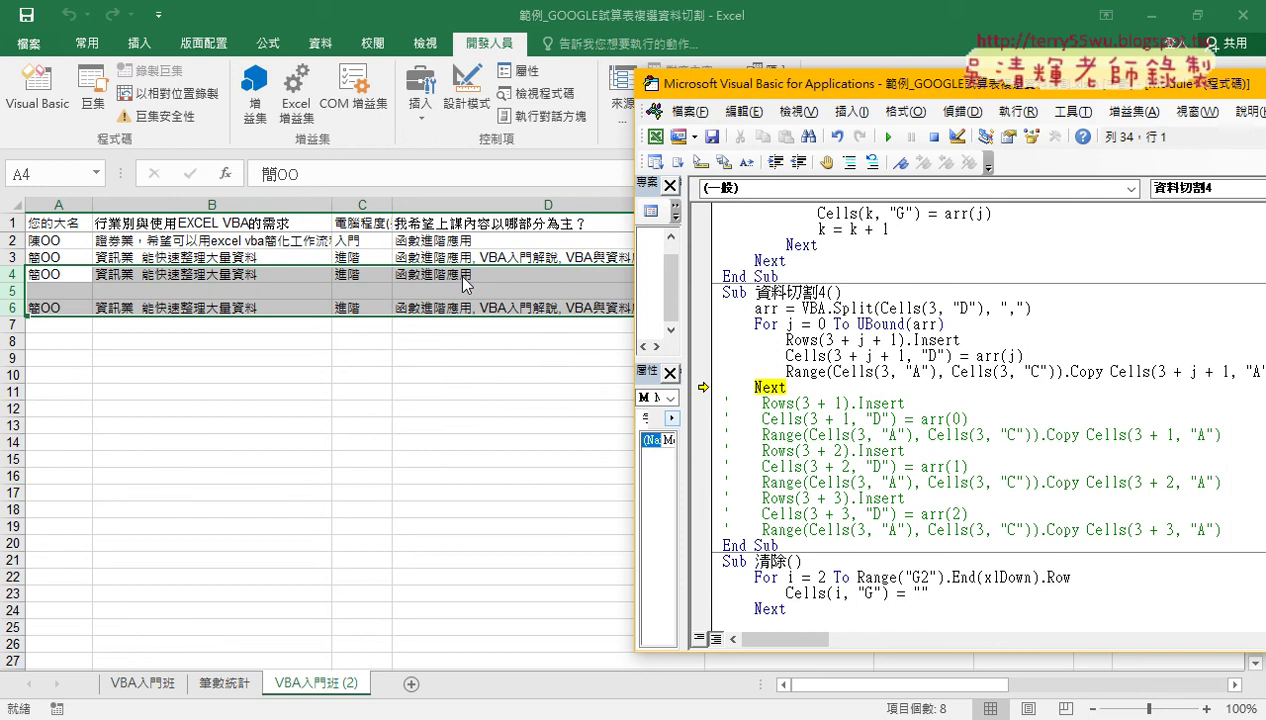
{"action": "key", "text": "F8"}
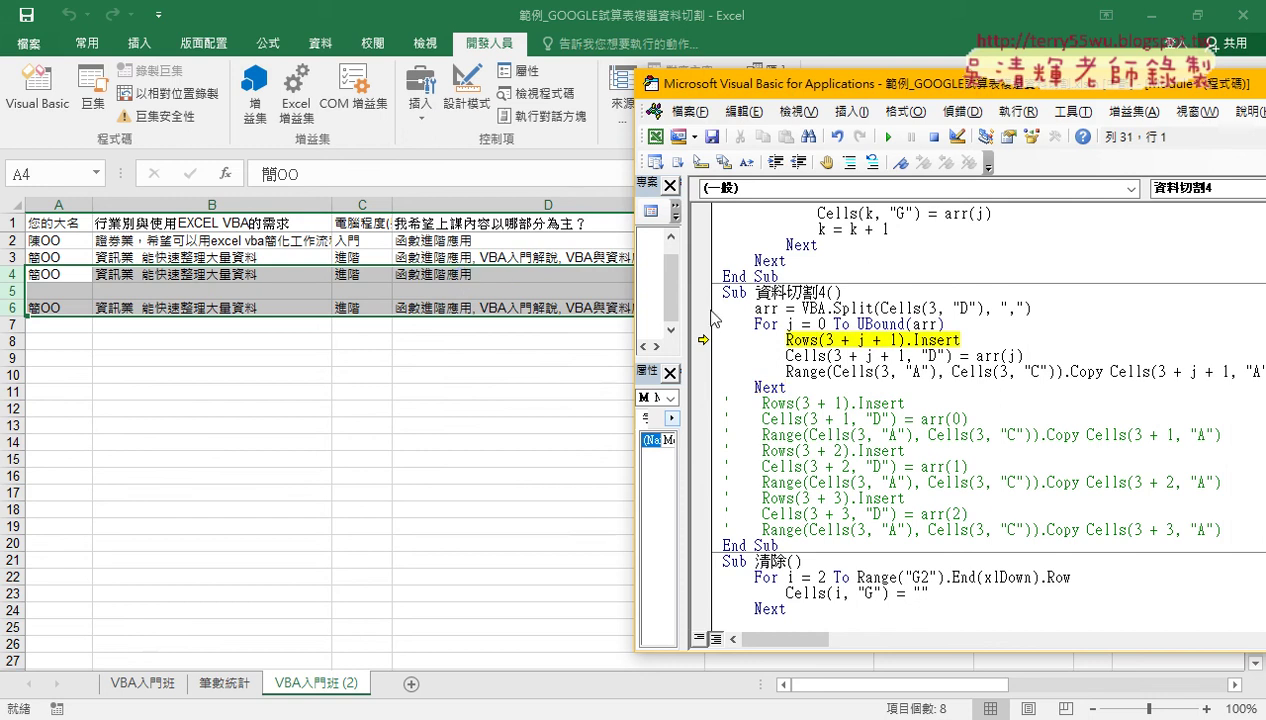
Step the remaining passes, filling rows 5–6 with VBA入門解說 and VBA與資料庫, to End Sub.
{"action": "mouse_move", "coordinate": [791, 324]}
{"action": "mouse_move", "coordinate": [893, 318]}
{"action": "key", "text": "F8"}
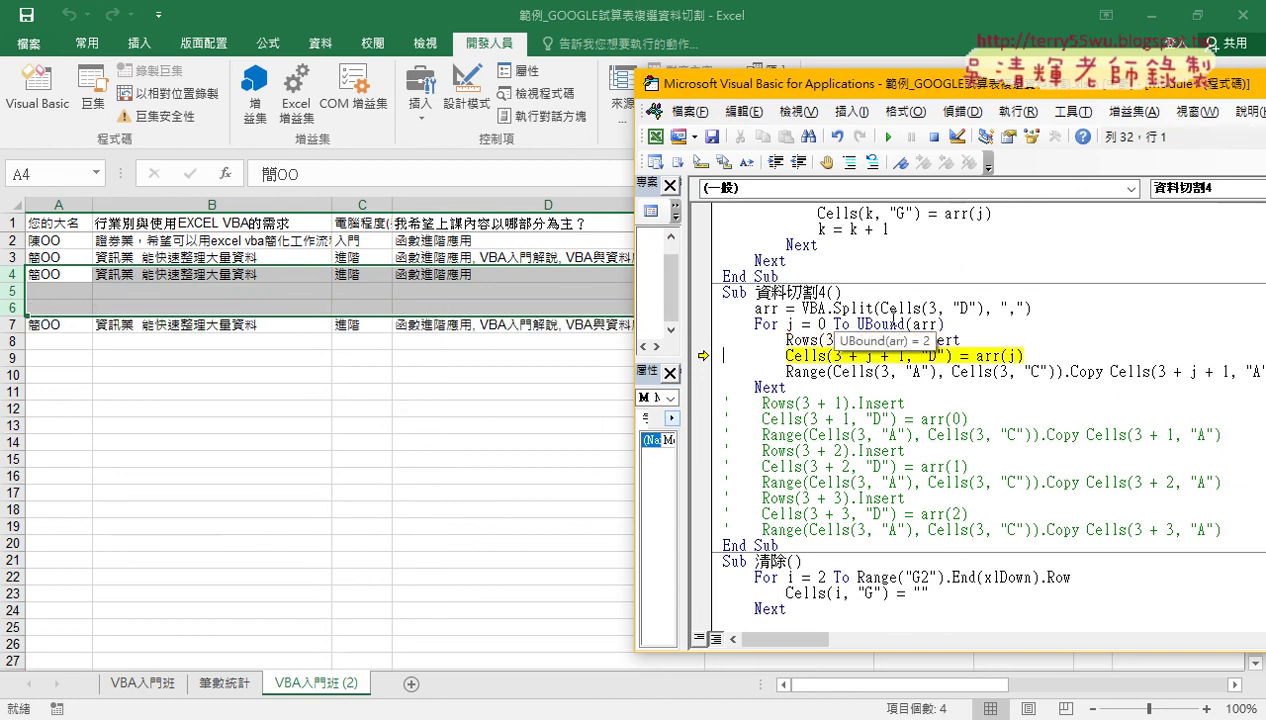
{"action": "key", "text": "F8"}
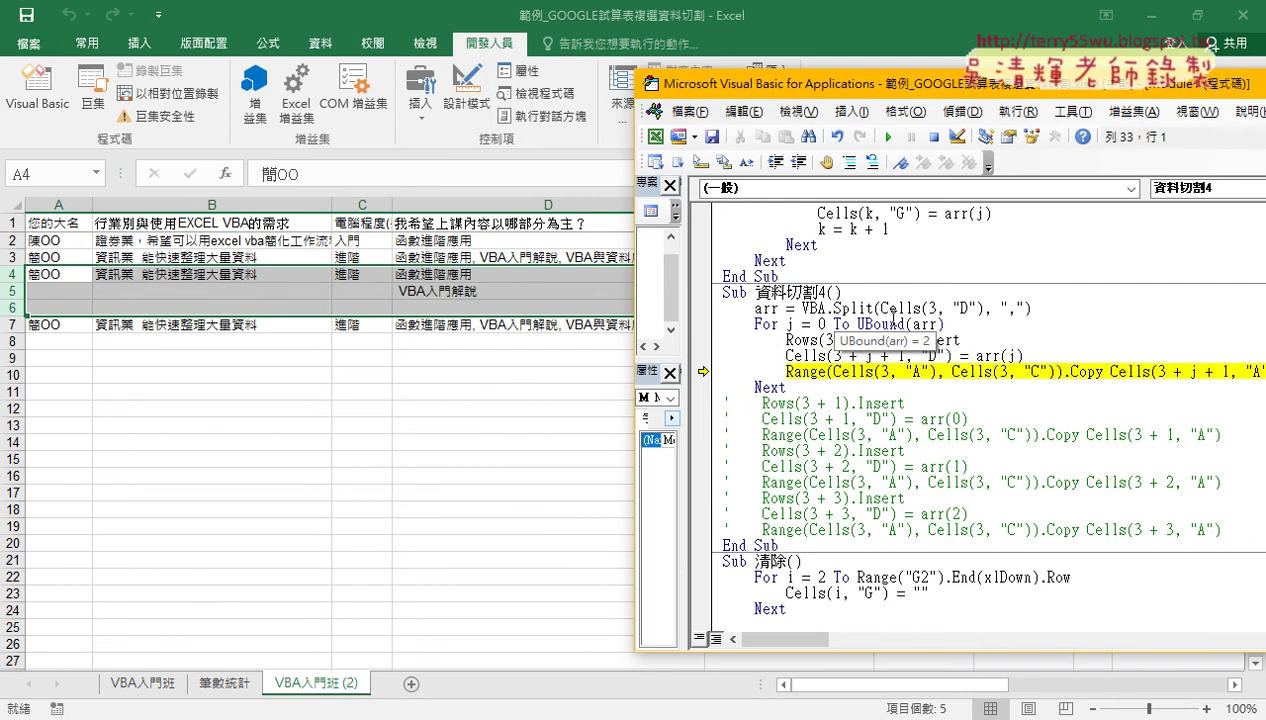
{"action": "key", "text": "F8"}
{"action": "mouse_move", "coordinate": [893, 318]}
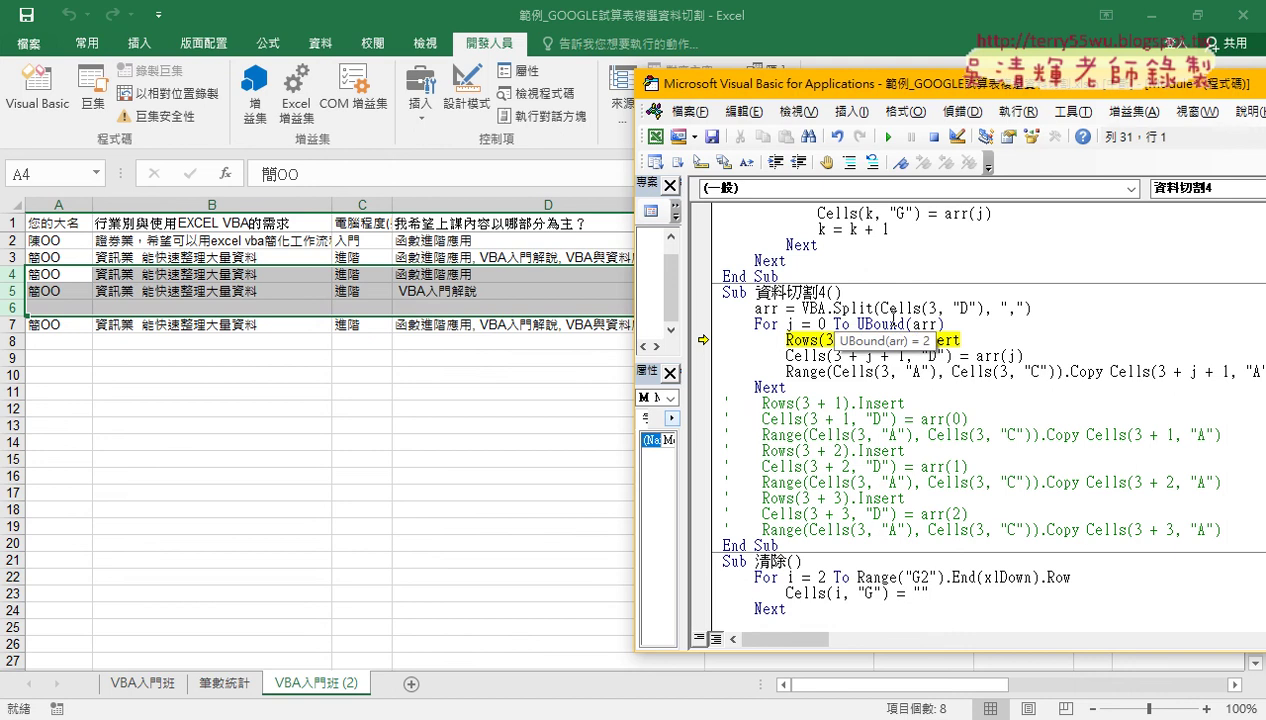
{"action": "key", "text": "F8"}
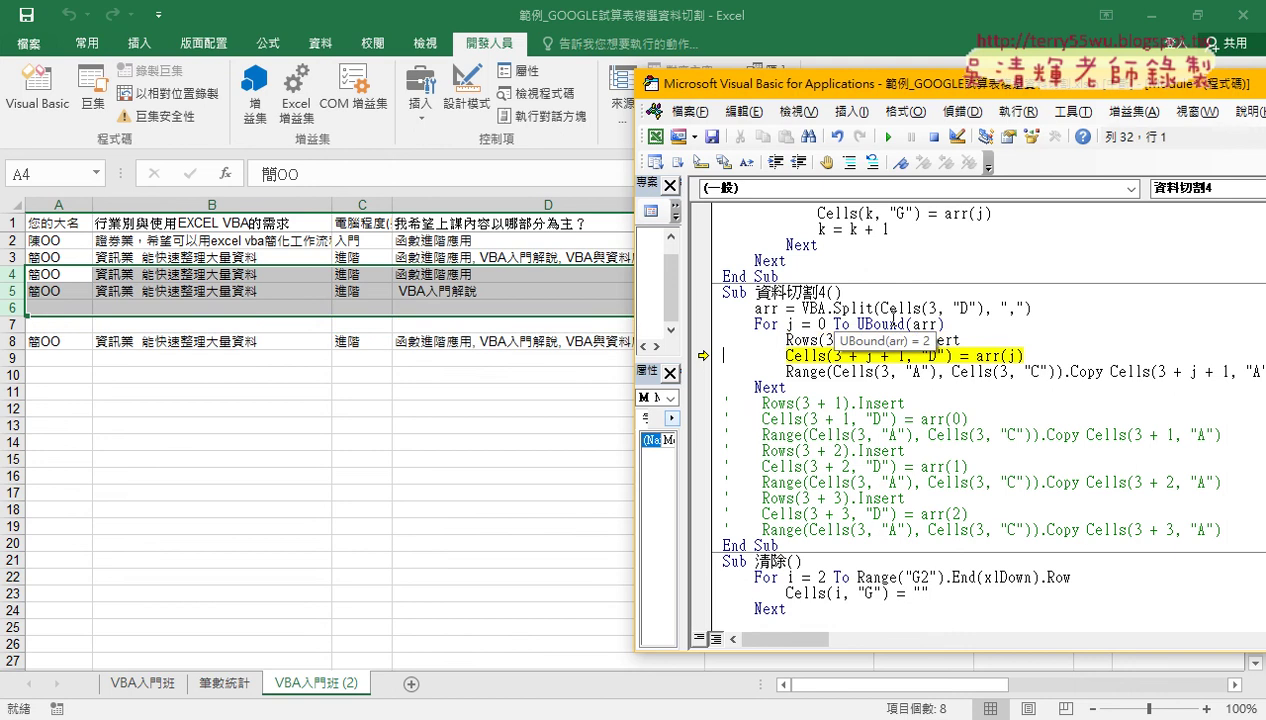
{"action": "key", "text": "F8"}
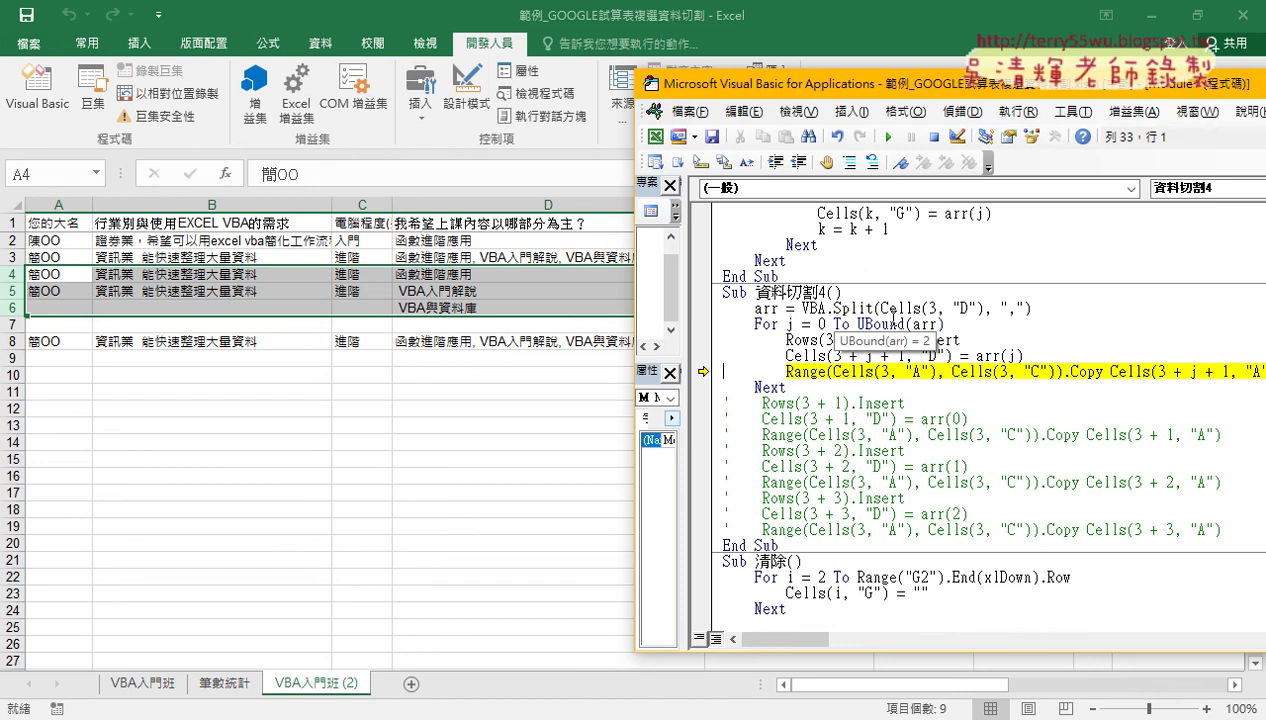
{"action": "key", "text": "F8"}
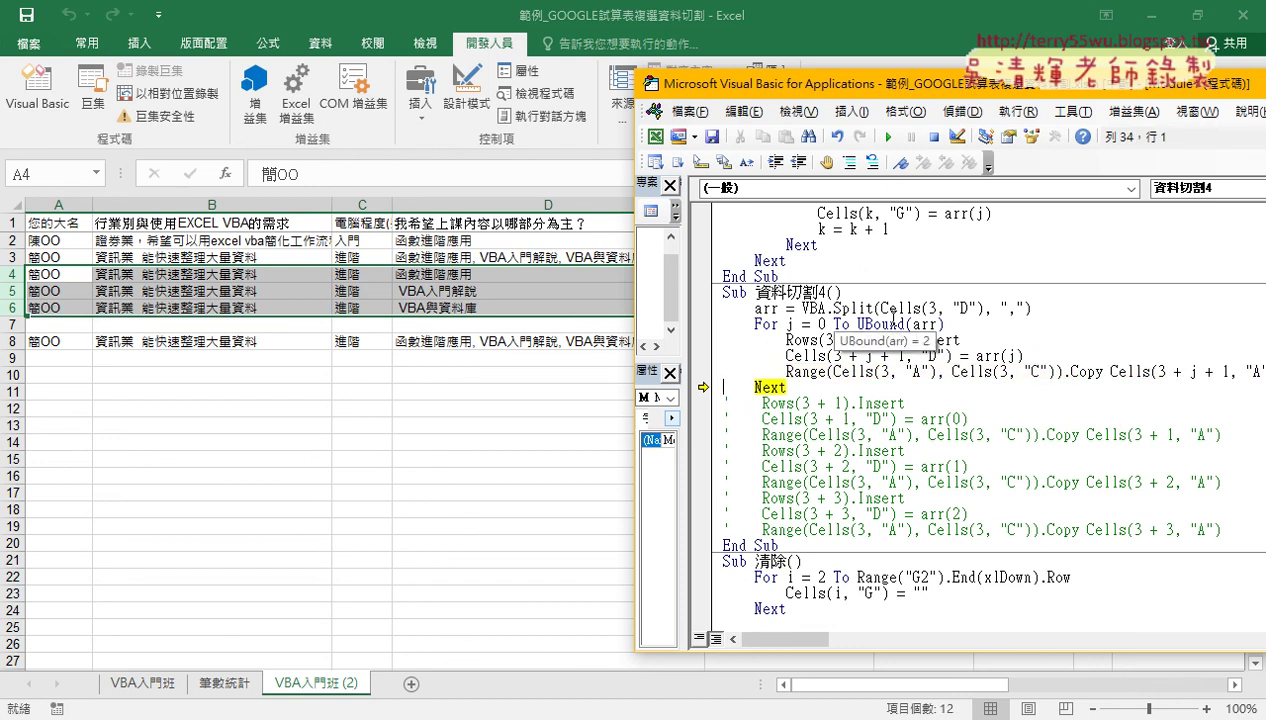
{"action": "key", "text": "F8"}
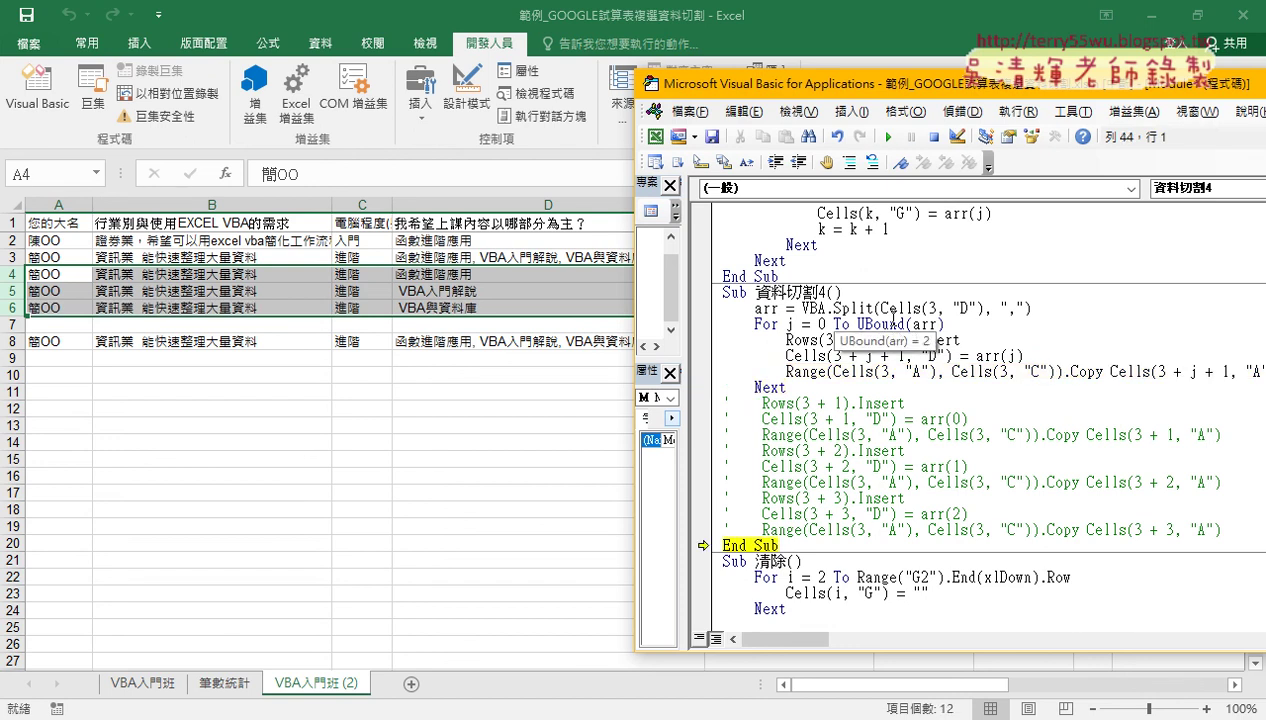
{"action": "left_click", "coordinate": [800, 388]}
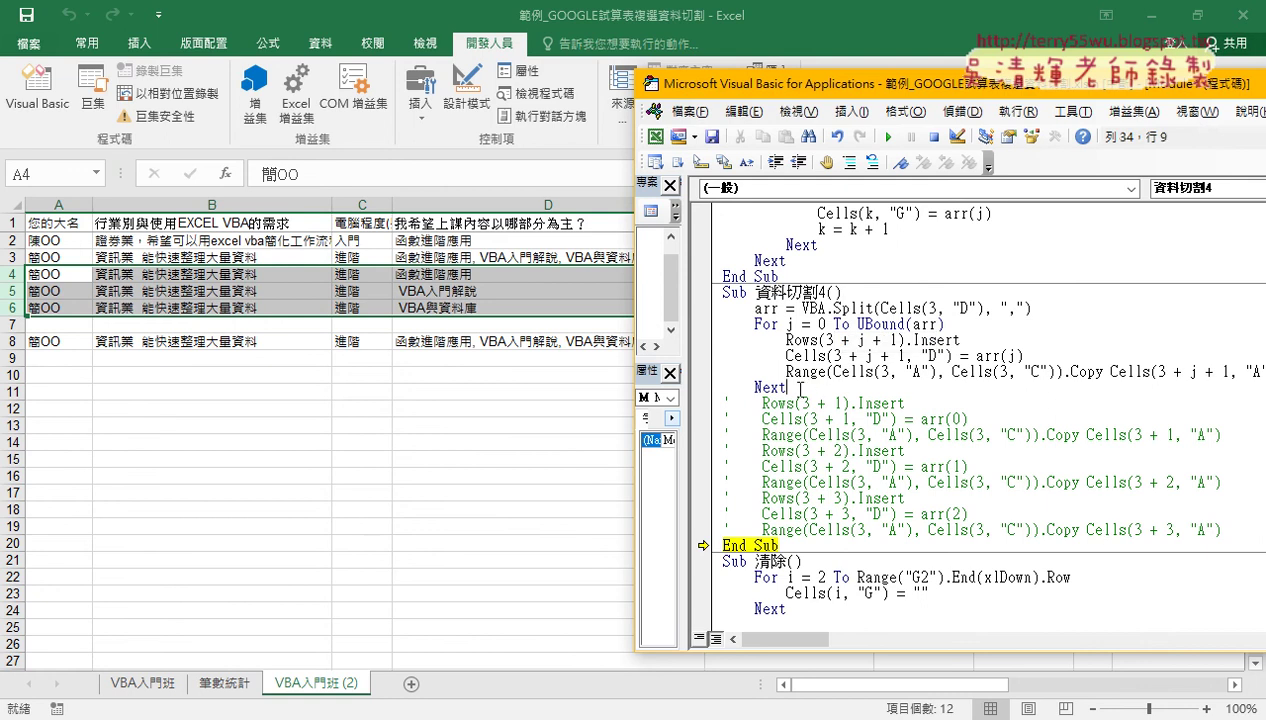
{"action": "left_click_drag", "start_coordinate": [800, 388], "coordinate": [707, 330]}
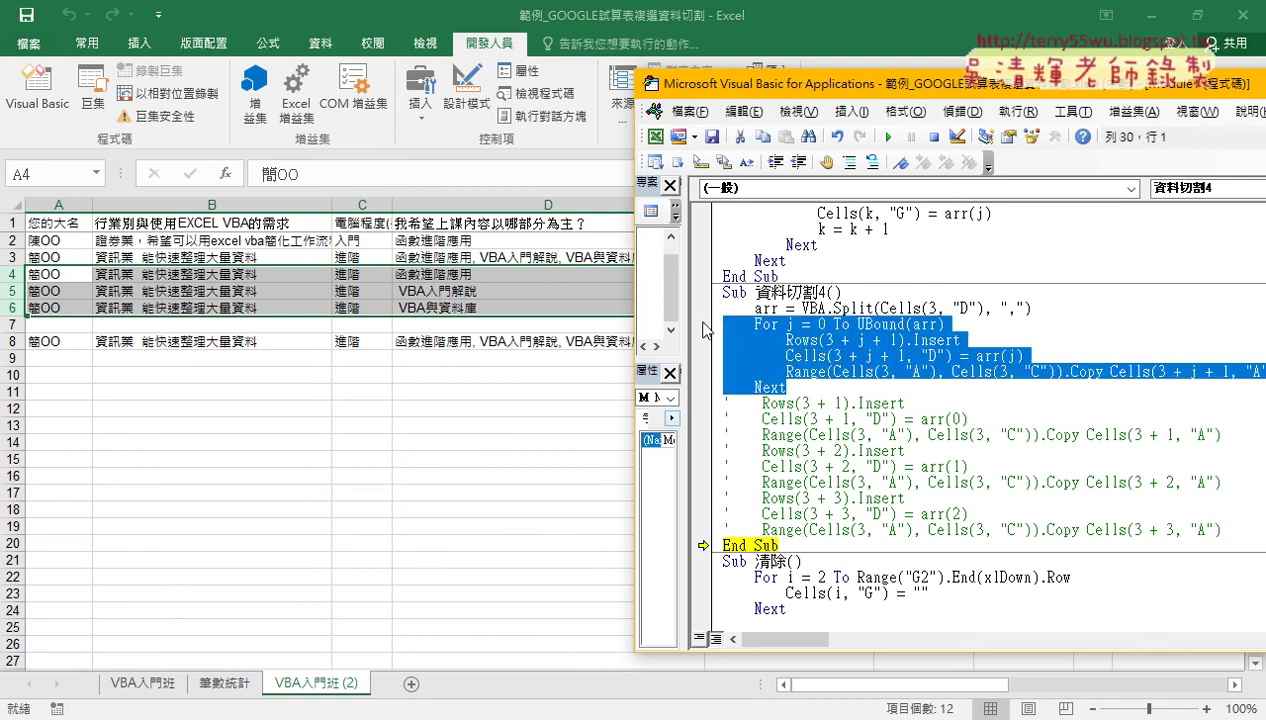